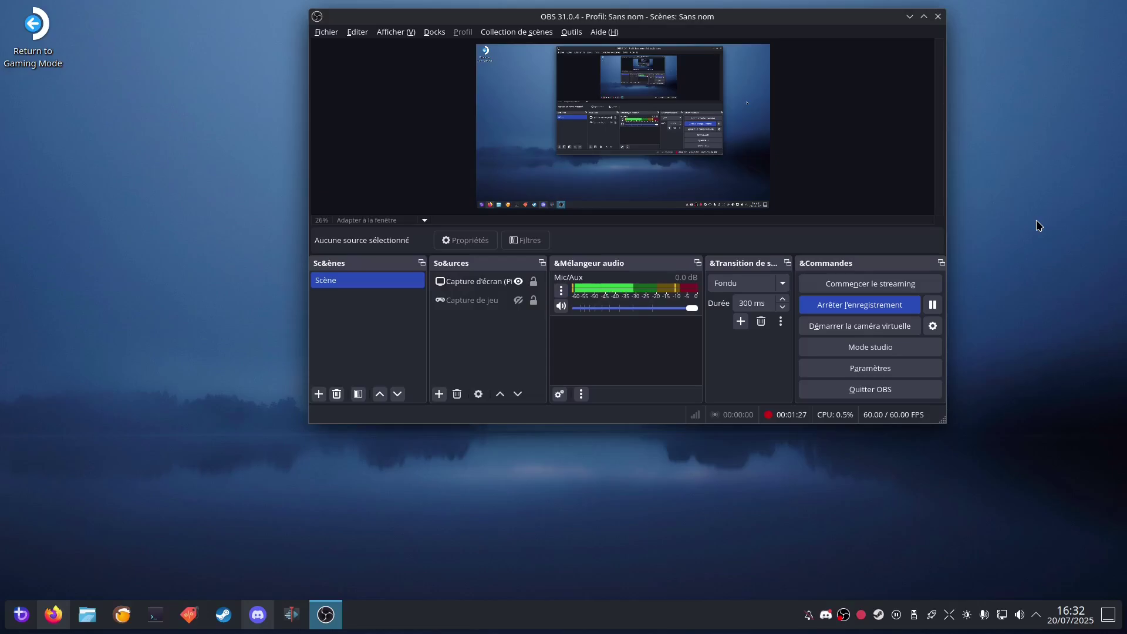
# Step: Minimize OBS, open the Bazaar app store and reposition its window on the desktop
pyautogui.click(908, 17)
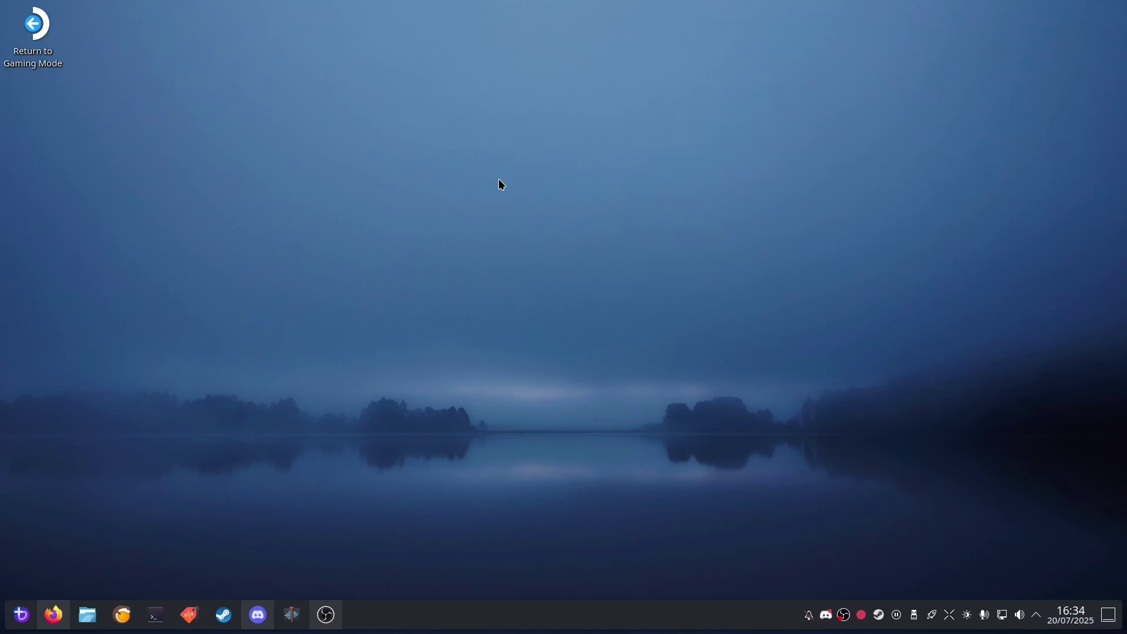
pyautogui.click(189, 615)
pyautogui.moveTo(346, 97); pyautogui.dragTo(484, 26)
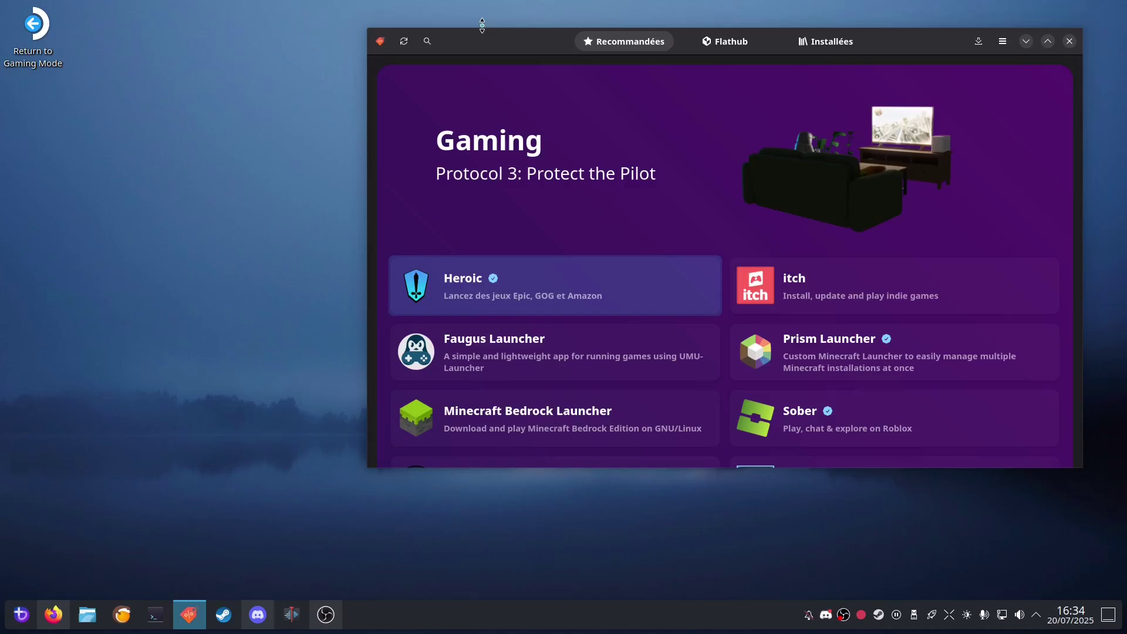
# Step: Look through the recommended apps in the Gaming section, including launchers, emulators and games
pyautogui.scroll(-1, 543, 79)
pyautogui.scroll(-1, 670, 225)
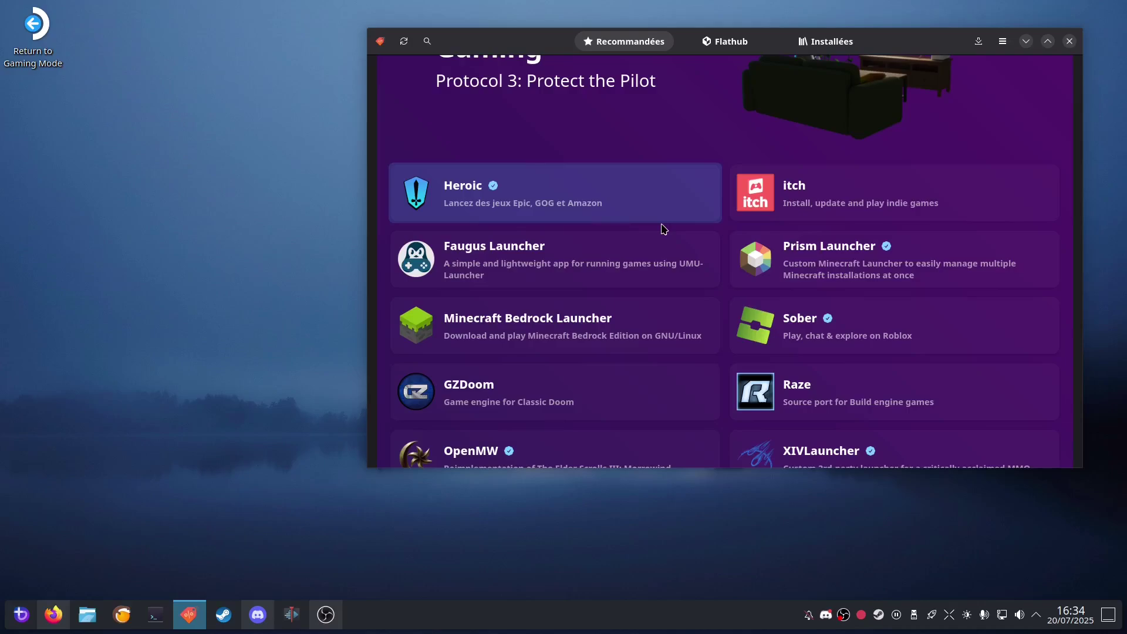
pyautogui.scroll(-4, 858, 334)
pyautogui.scroll(-9, 866, 334)
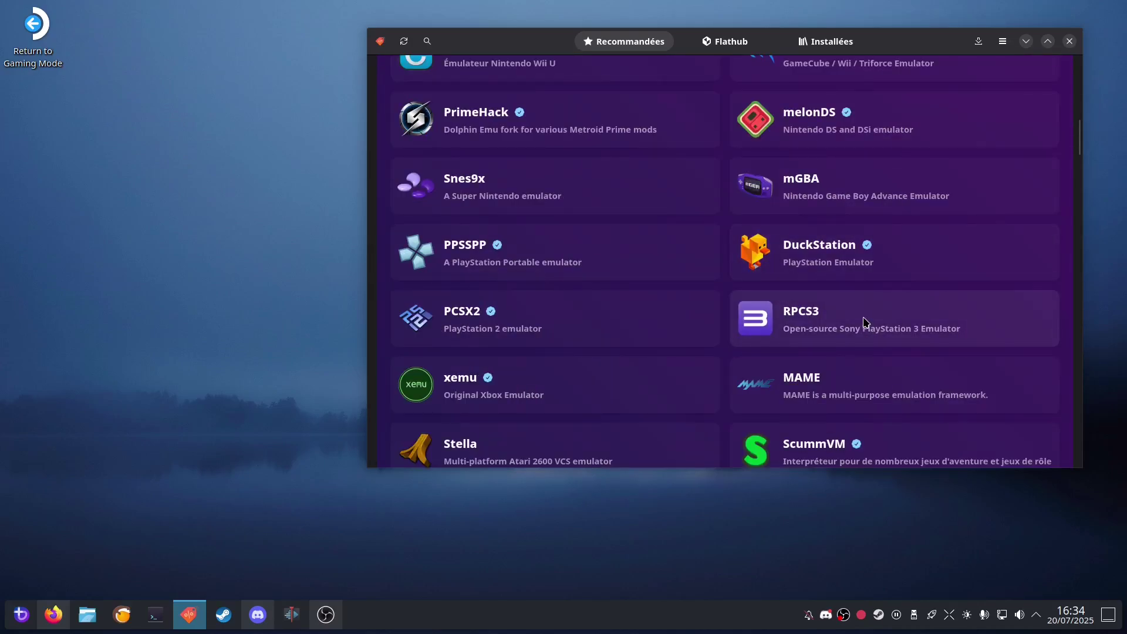
pyautogui.scroll(-3, 865, 322)
pyautogui.scroll(-4, 858, 312)
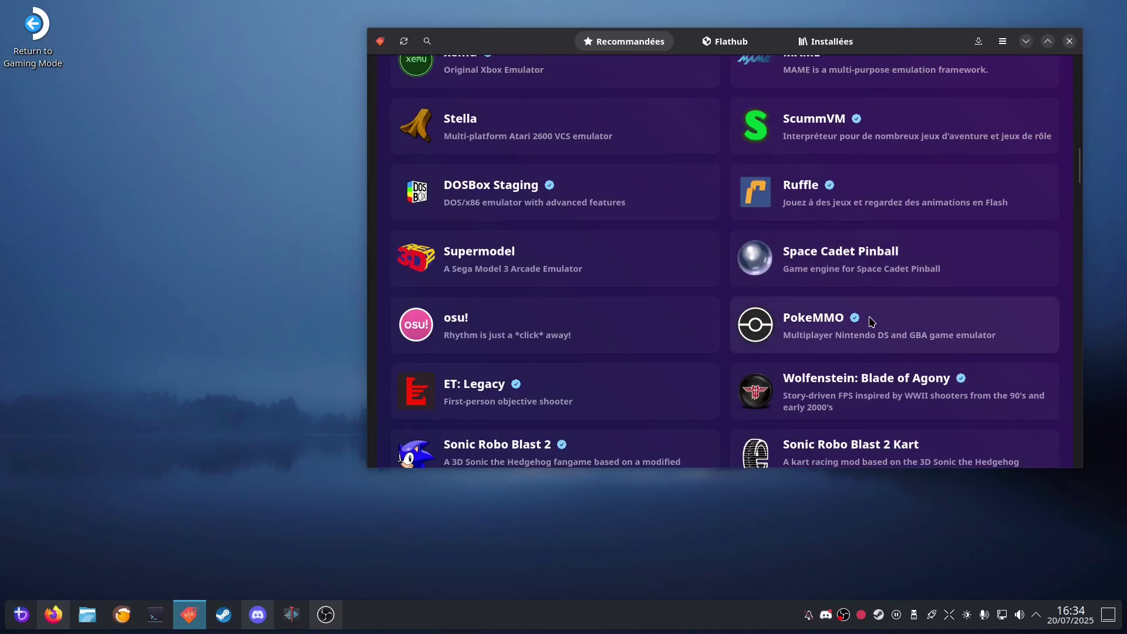
pyautogui.scroll(-4, 878, 322)
# Step: Browse the recommended apps in the Streaming & Chat and Music & Media sections
pyautogui.scroll(-7, 883, 321)
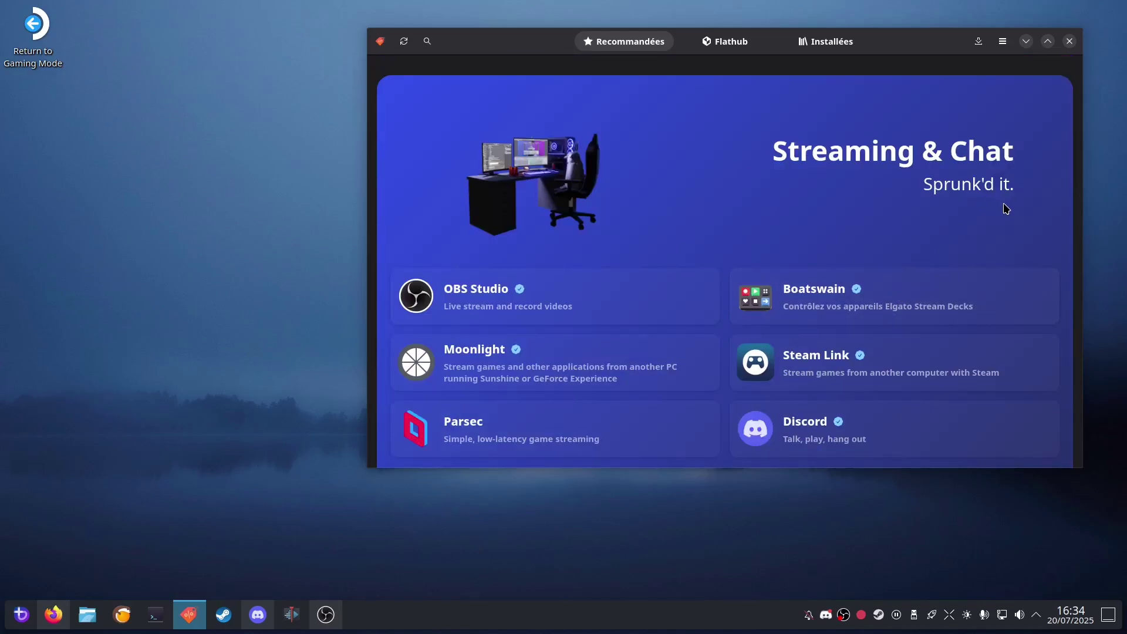
pyautogui.scroll(-3, 998, 212)
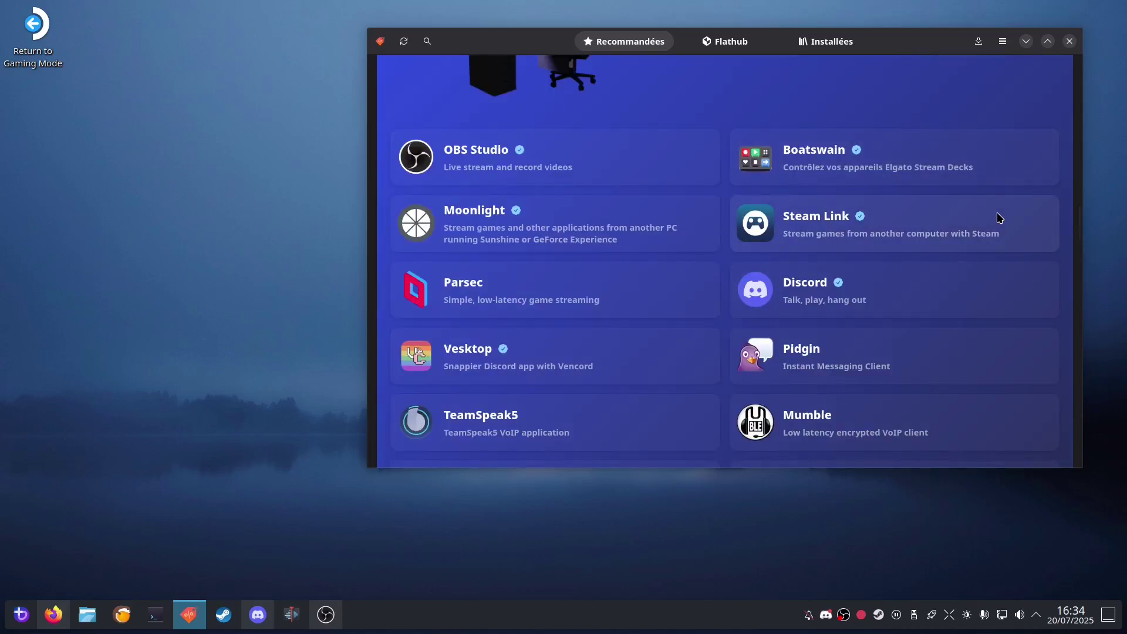
pyautogui.scroll(-10, 996, 214)
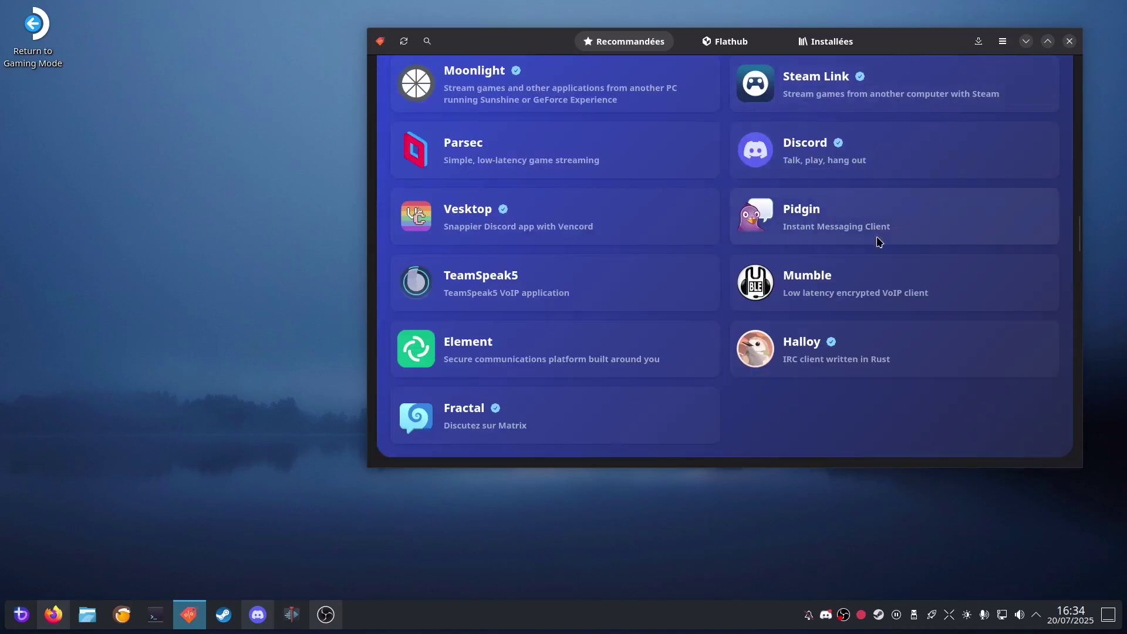
pyautogui.scroll(-3, 926, 238)
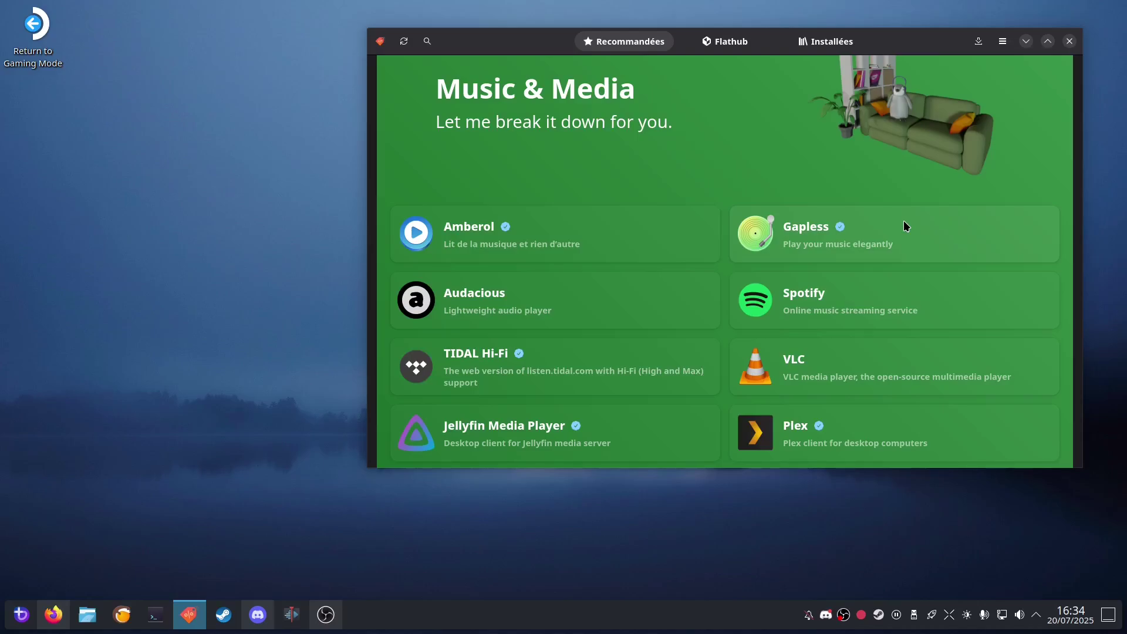
pyautogui.scroll(-2, 914, 229)
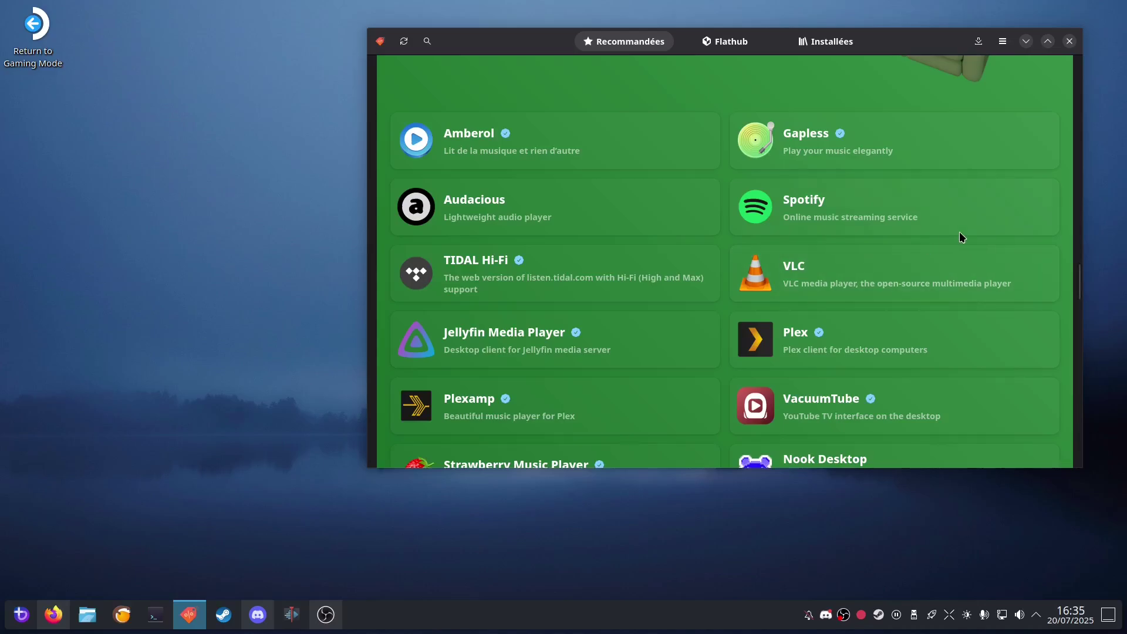
pyautogui.scroll(-2, 960, 235)
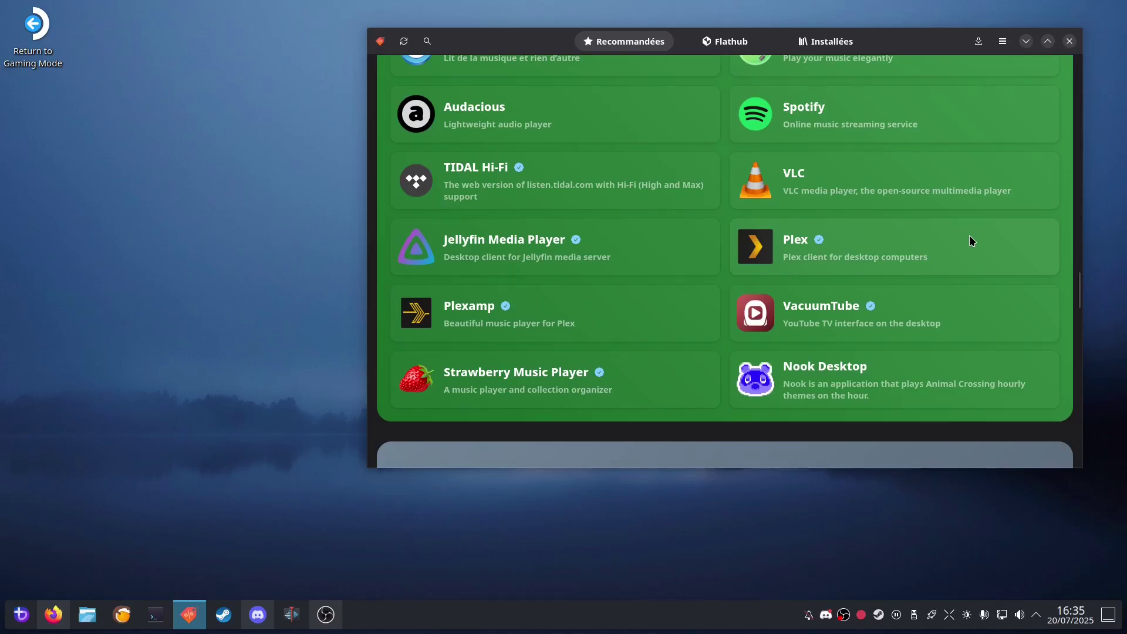
# Step: Browse the recommended apps in the Office & Productivity and Utilities sections
pyautogui.scroll(-8, 970, 238)
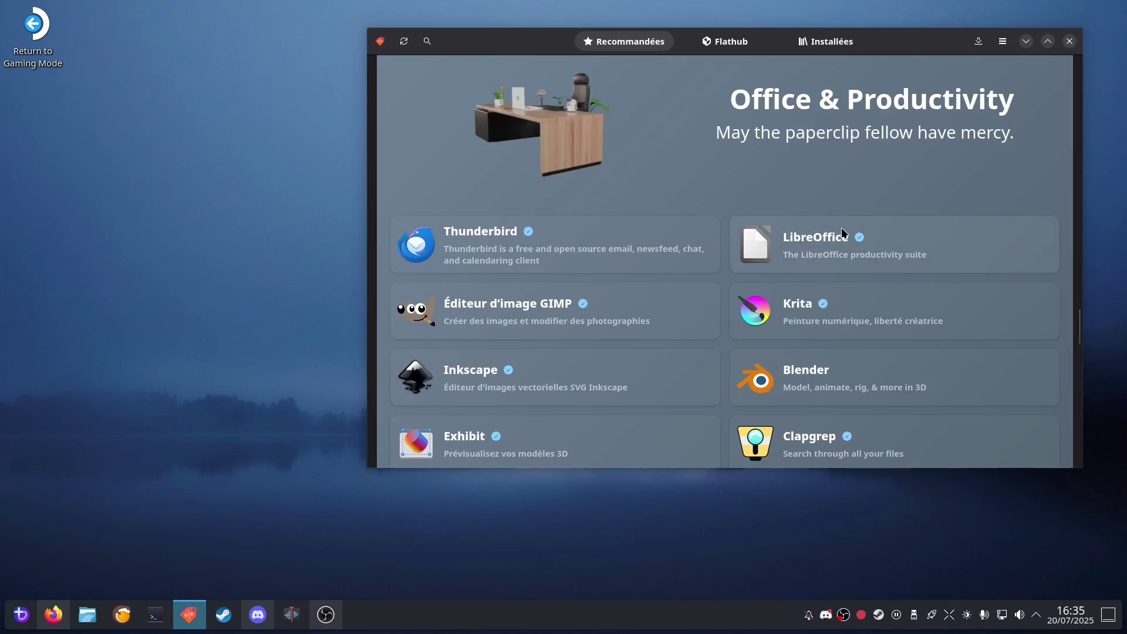
pyautogui.scroll(-3, 841, 227)
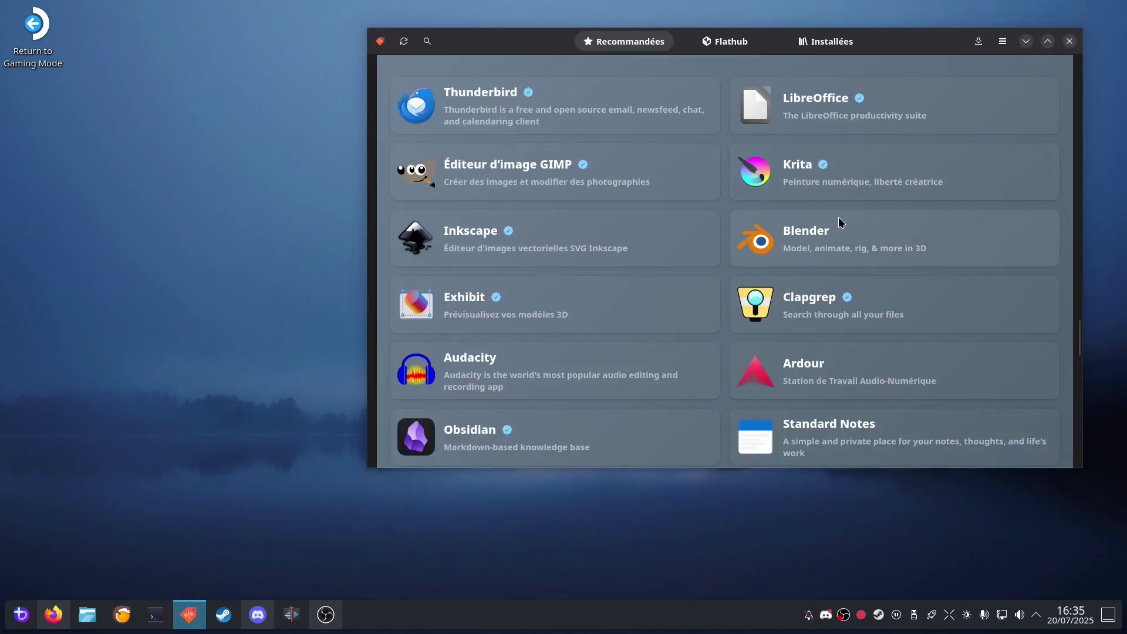
pyautogui.scroll(-3, 838, 217)
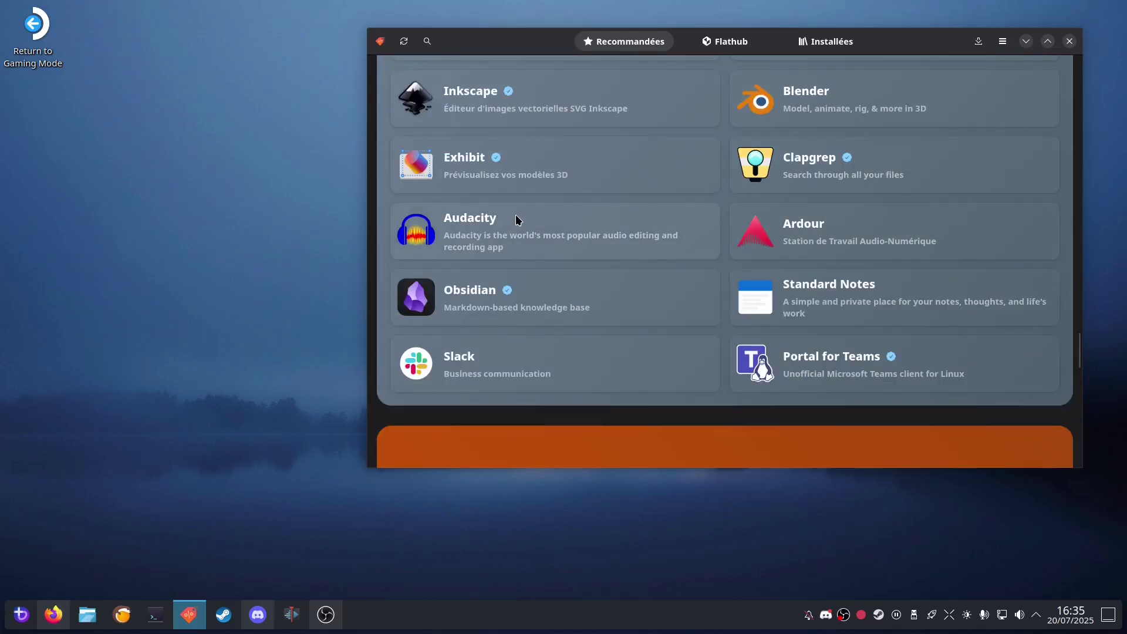
pyautogui.scroll(-8, 768, 234)
pyautogui.scroll(-3, 797, 235)
pyautogui.scroll(4, 808, 225)
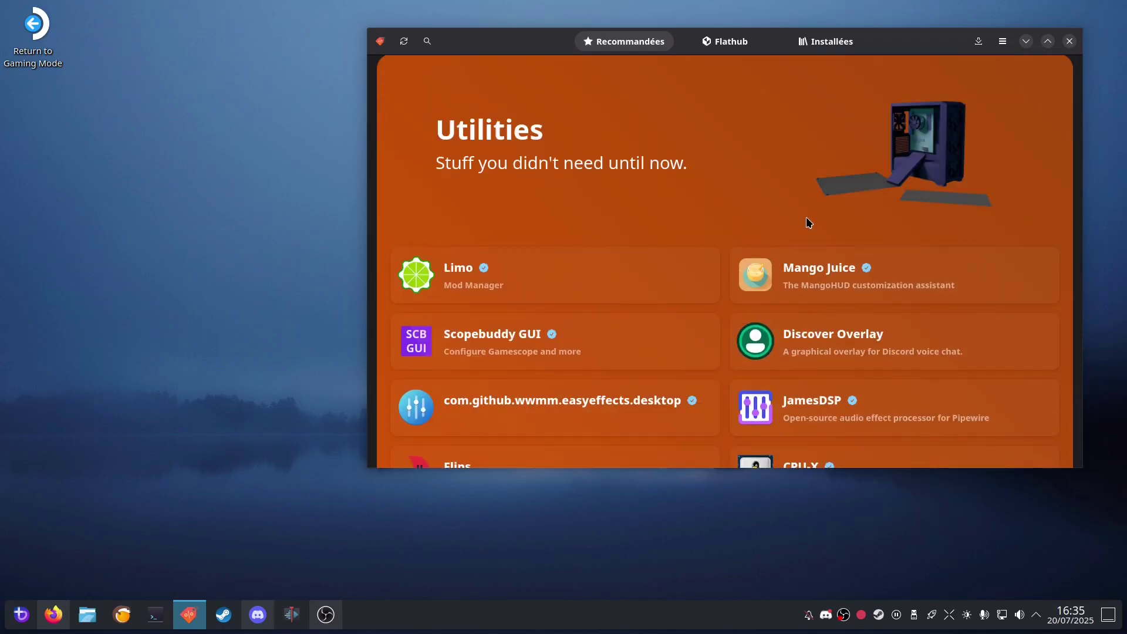
pyautogui.scroll(-2, 808, 222)
pyautogui.scroll(-2, 846, 240)
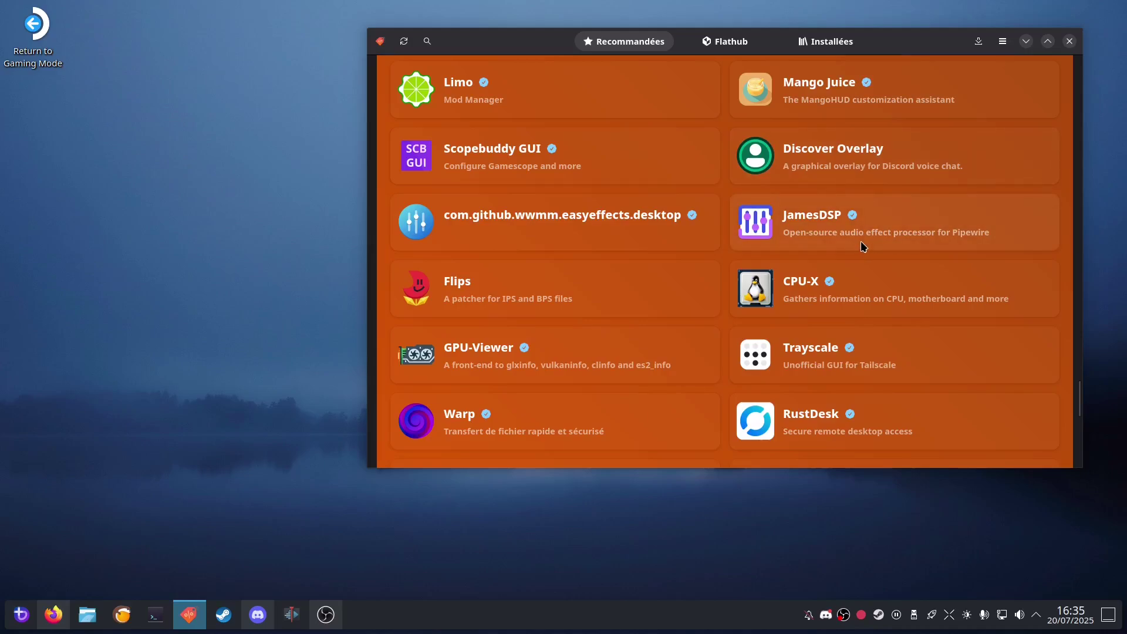
pyautogui.scroll(-6, 916, 329)
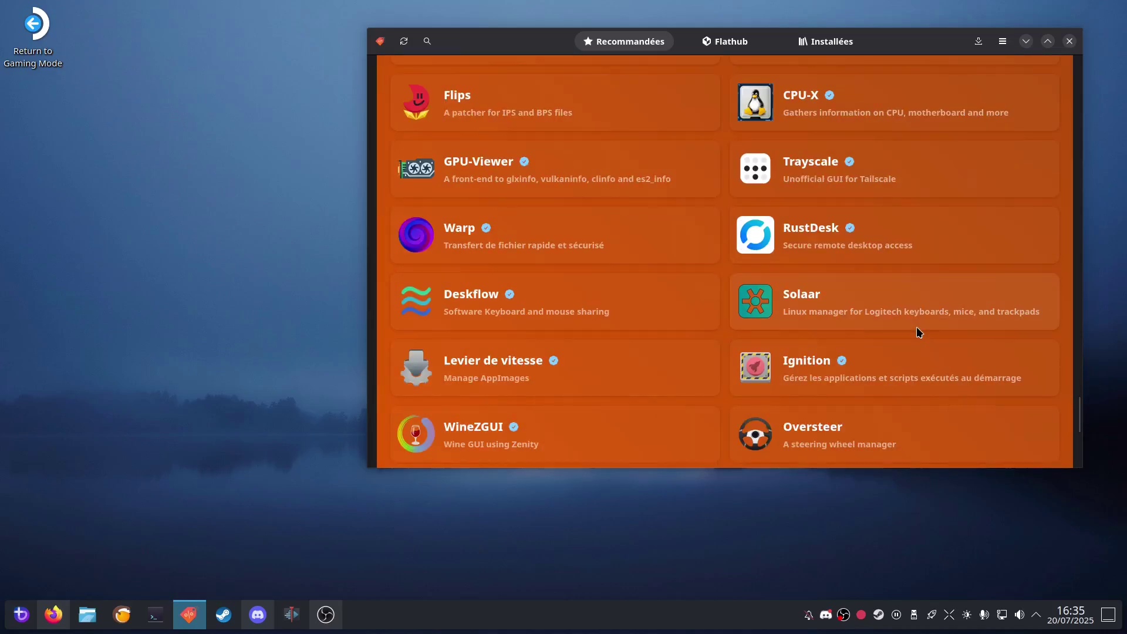
pyautogui.scroll(-4, 917, 338)
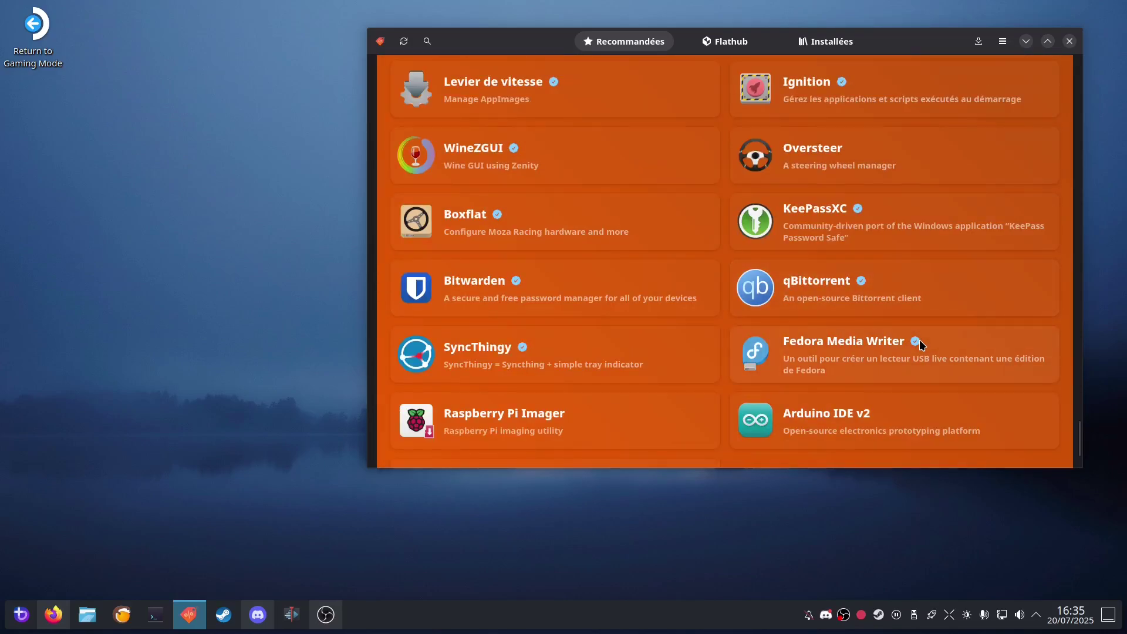
# Step: Open the store's app search, browse the unfiltered alphabetical app list and close the store
pyautogui.click(426, 41)
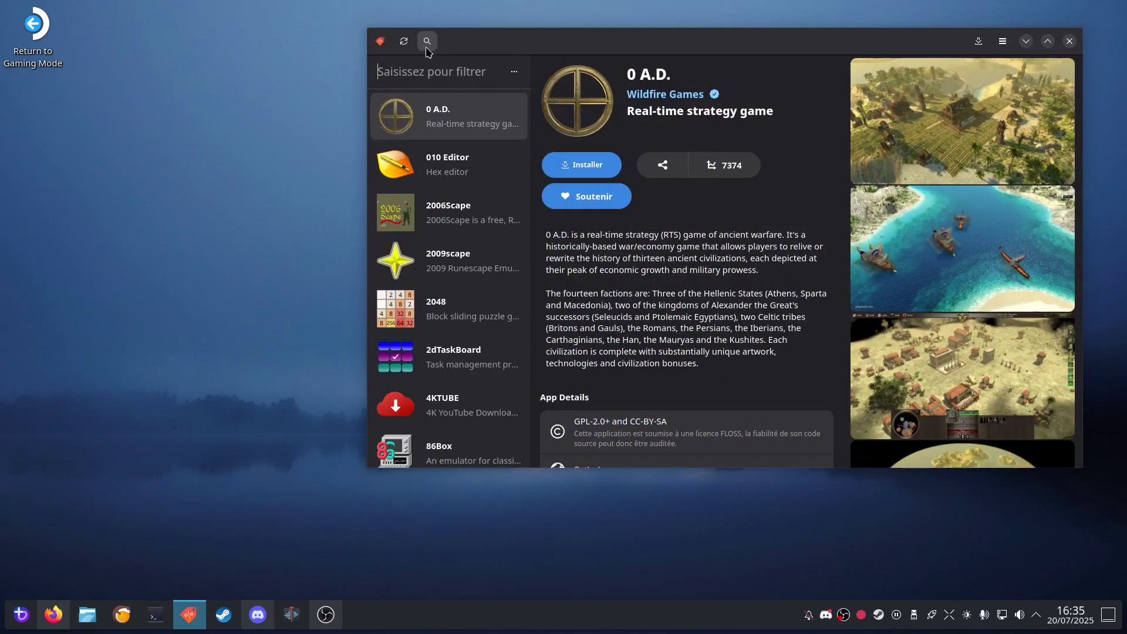
pyautogui.scroll(-7, 485, 214)
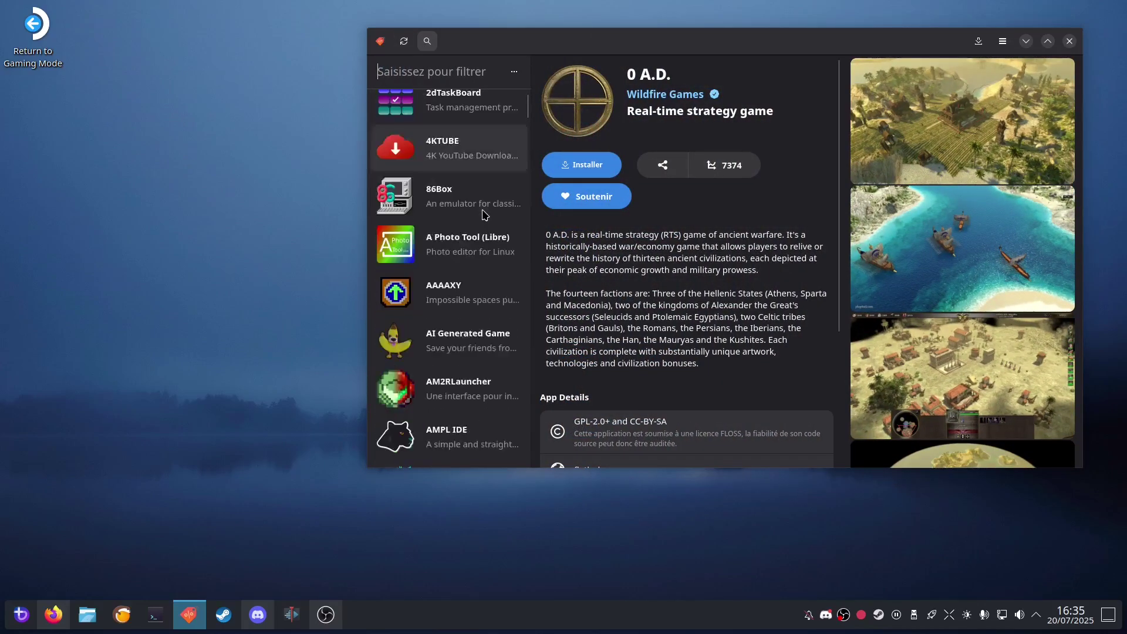
pyautogui.scroll(-1, 487, 210)
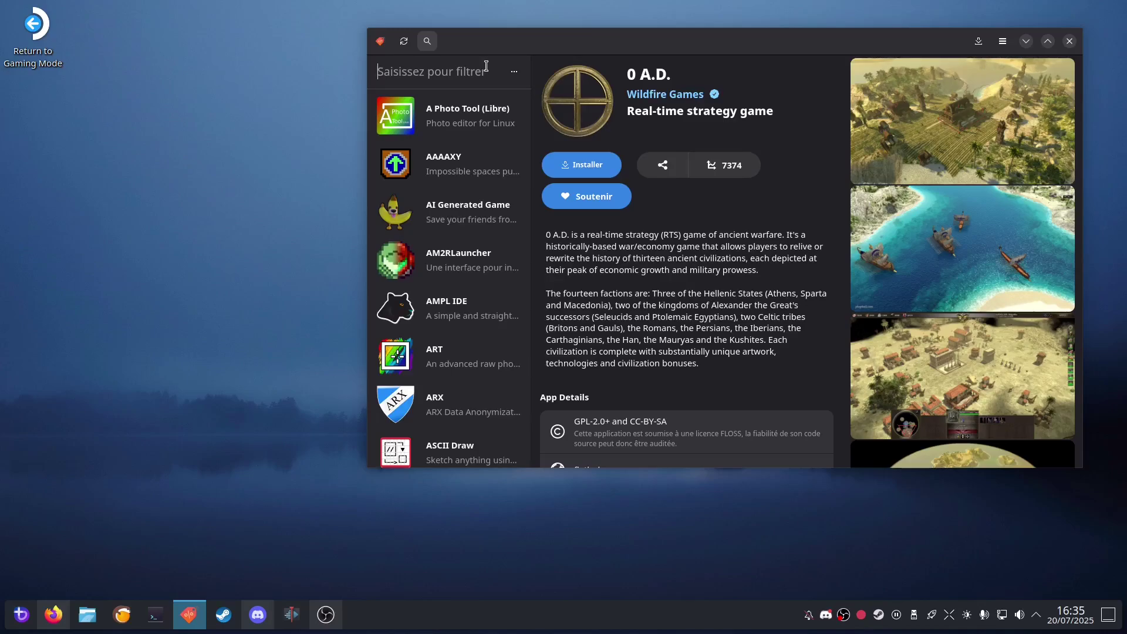
pyautogui.scroll(4, 504, 211)
pyautogui.scroll(-15, 505, 212)
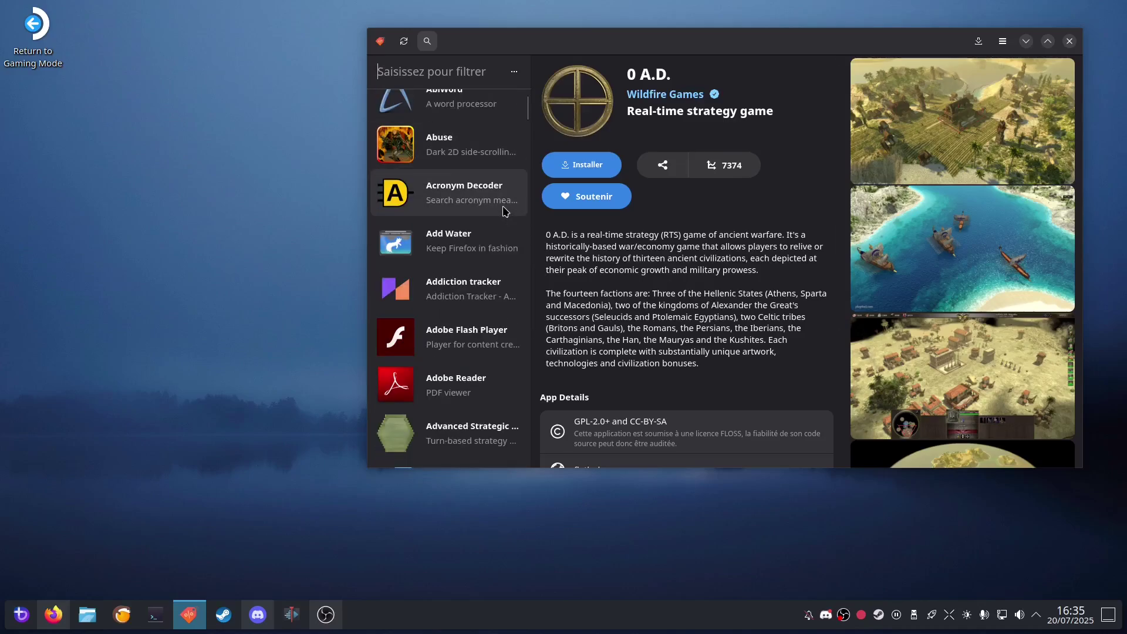
pyautogui.scroll(-1, 505, 211)
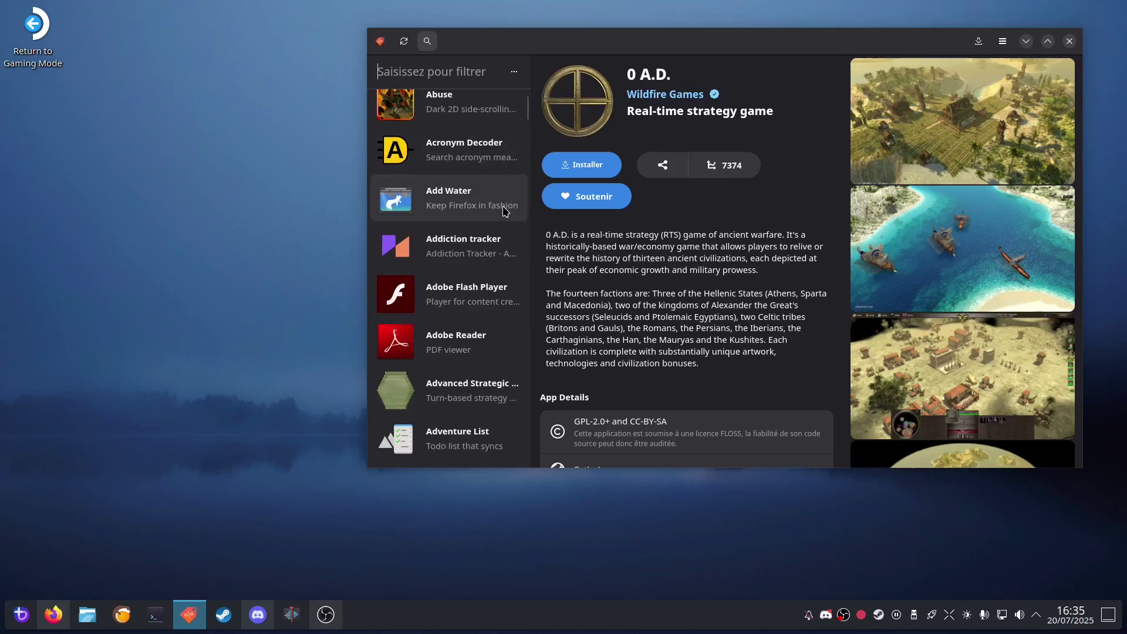
pyautogui.scroll(-7, 504, 211)
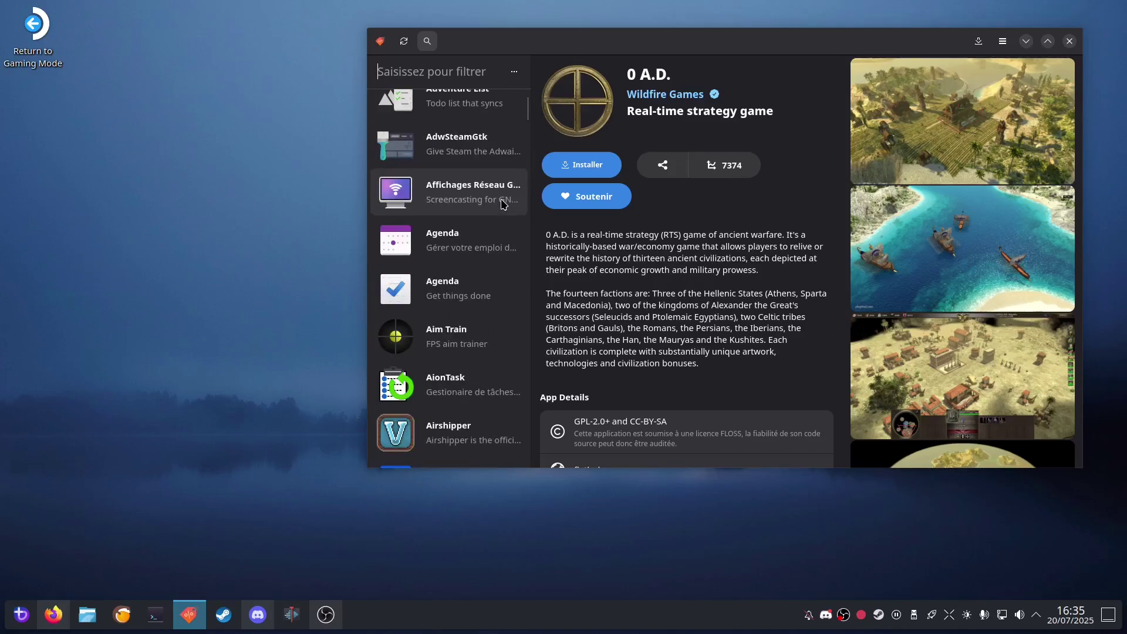
pyautogui.click(1070, 40)
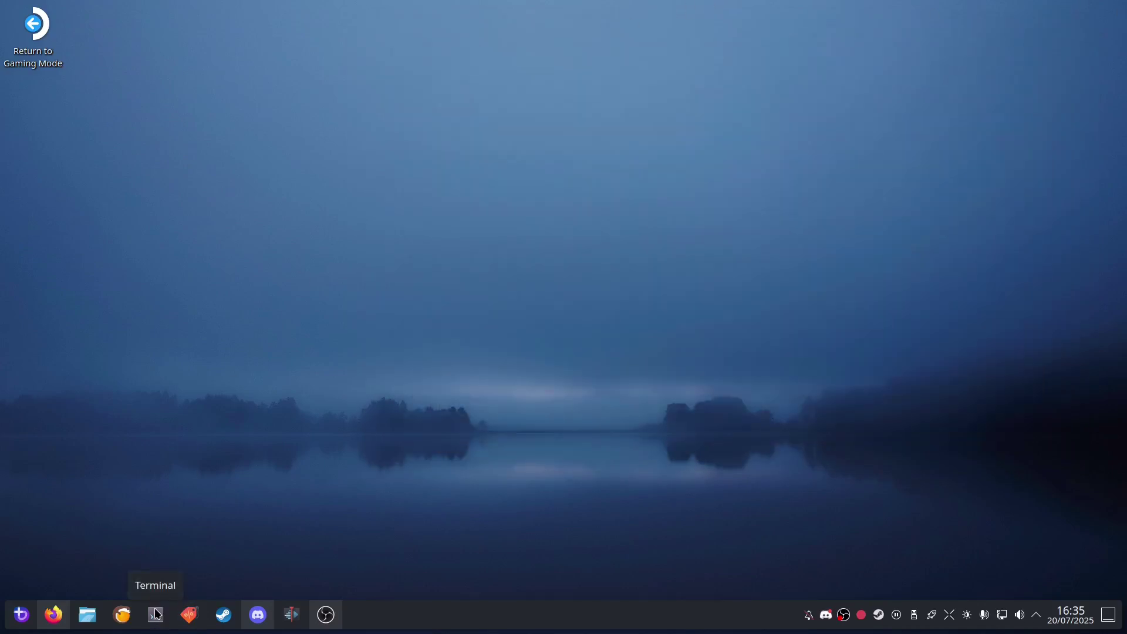
# Step: Open Lutris to view its game library, and close it again
pyautogui.click(120, 617)
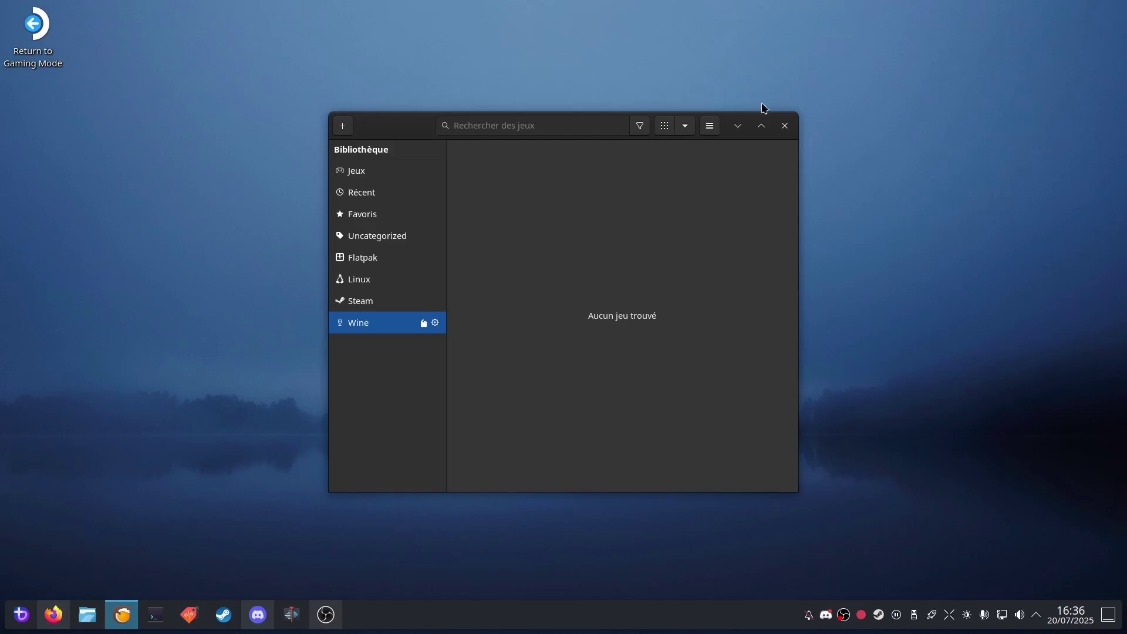
pyautogui.click(785, 125)
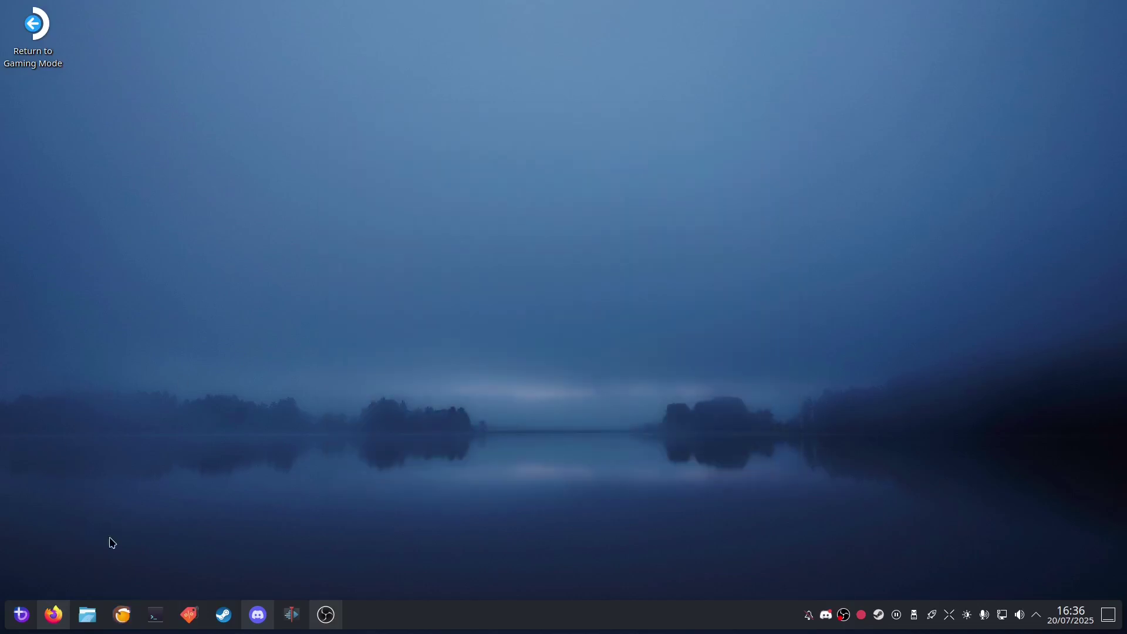
# Step: View the Dossier Personnel and Corbeille locations in the Dolphin file manager, and close it
pyautogui.click(93, 615)
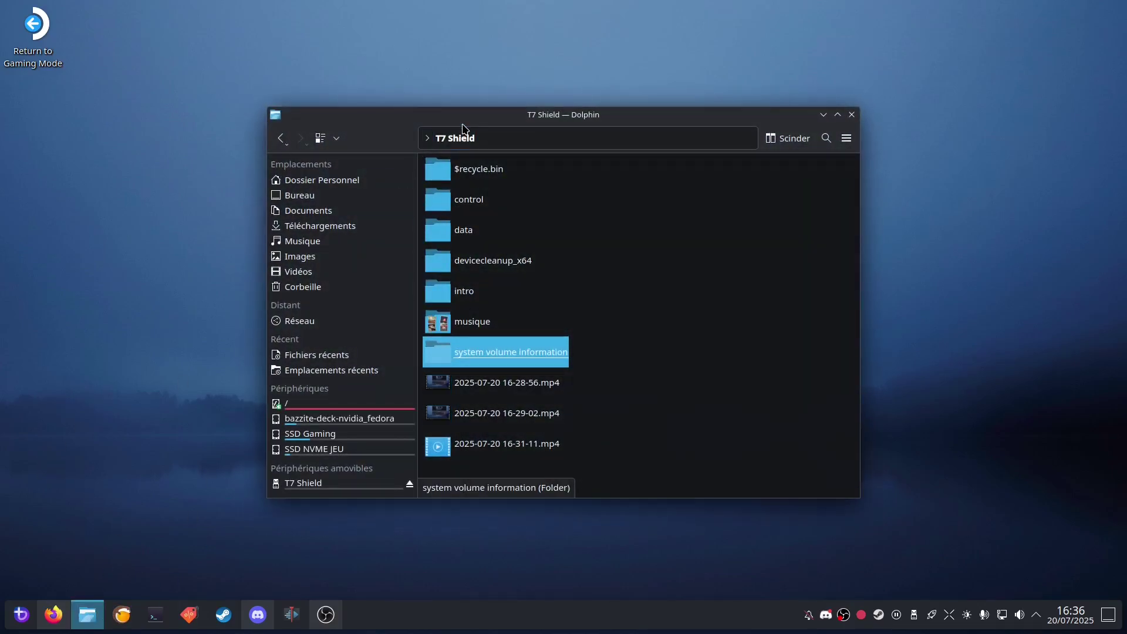
pyautogui.click(340, 179)
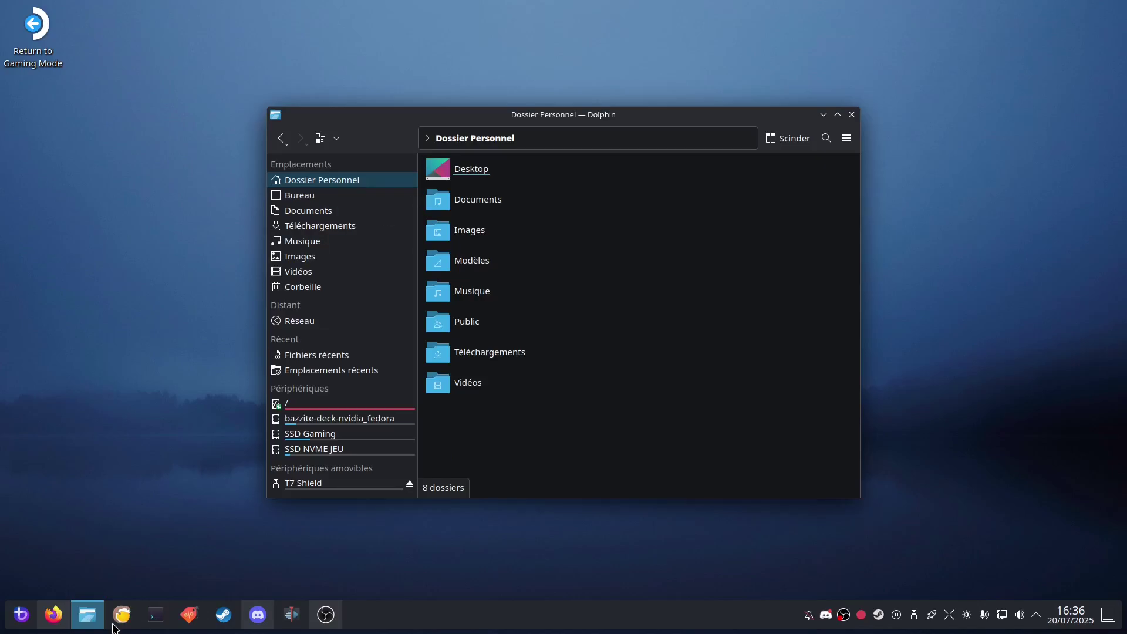
pyautogui.moveTo(88, 621)
pyautogui.click(307, 287)
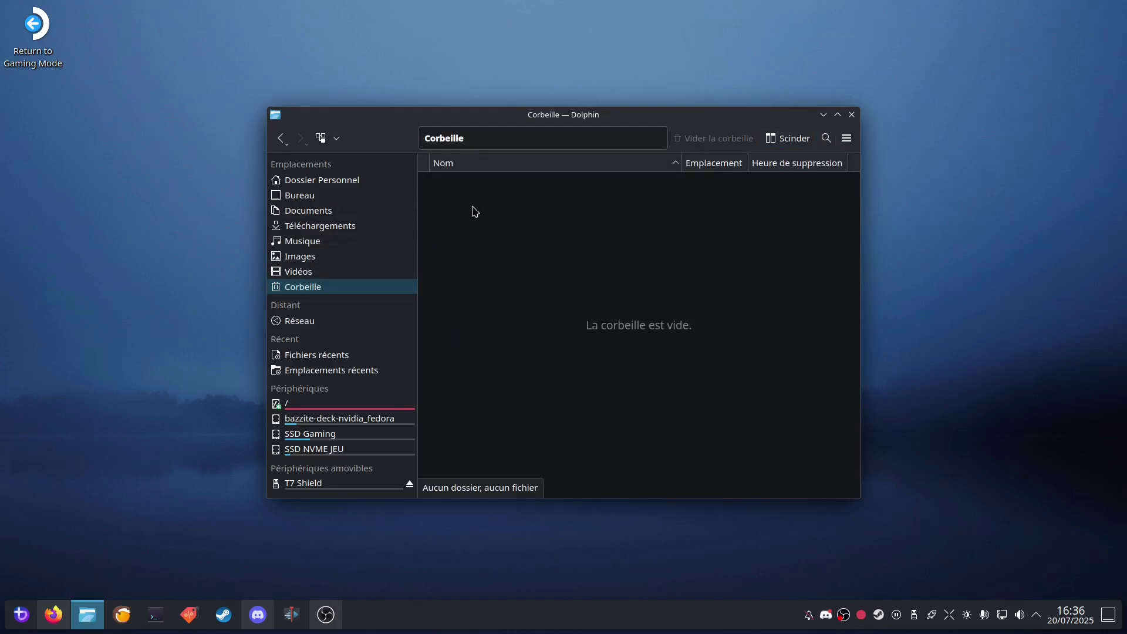
pyautogui.click(36, 35)
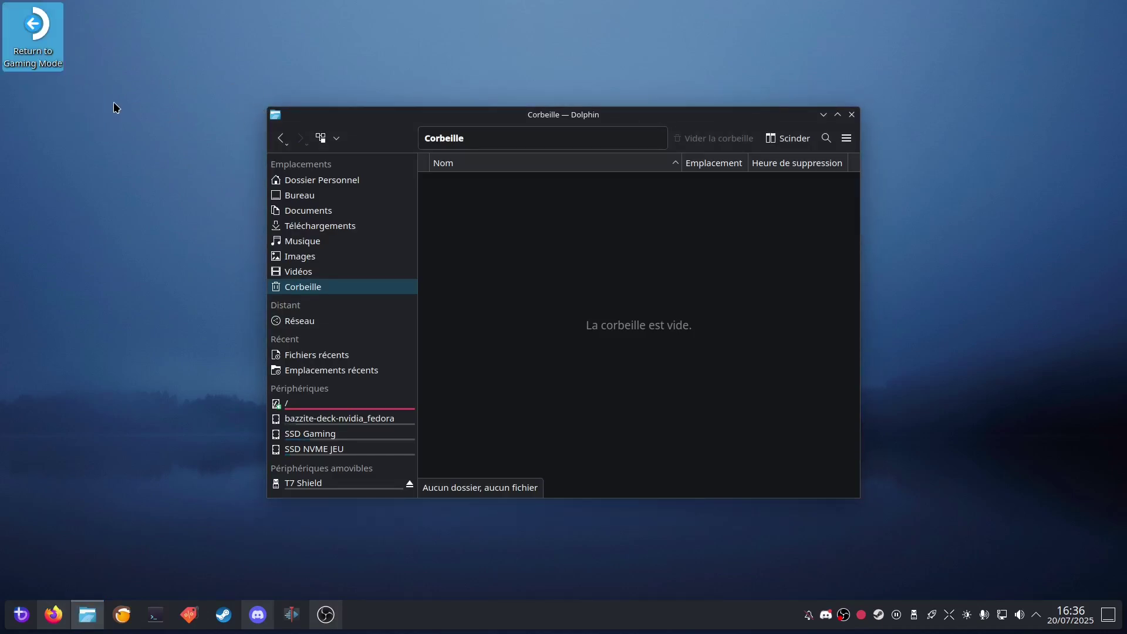
pyautogui.click(852, 114)
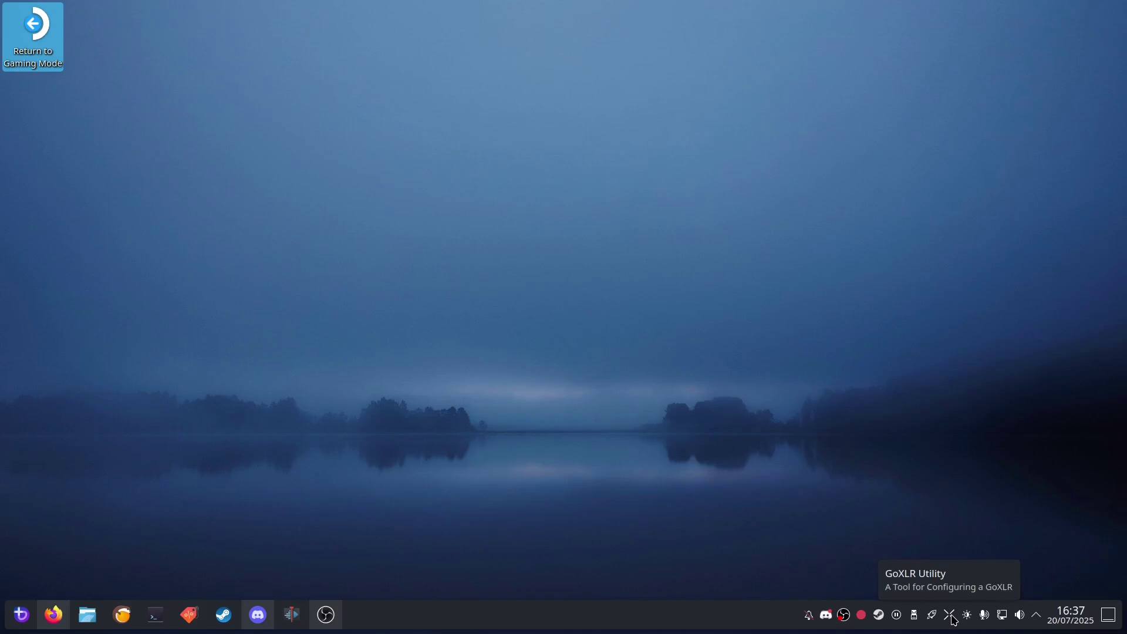
# Step: View the system's Gestion de l'énergie settings and its Luminosité et couleur settings
pyautogui.click(931, 614)
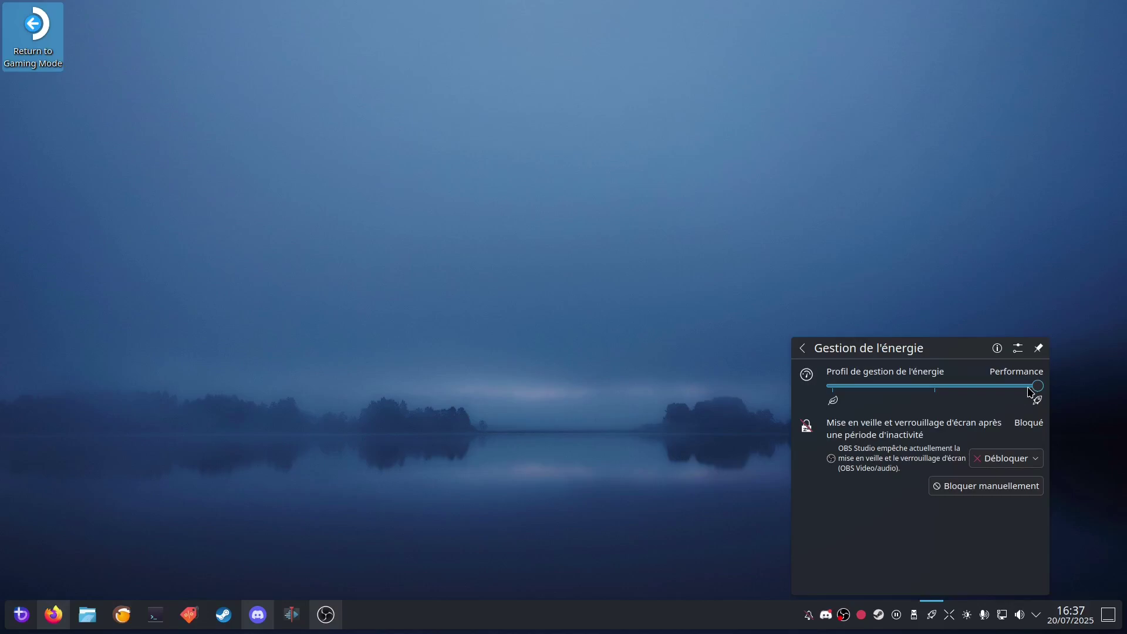
pyautogui.click(1050, 168)
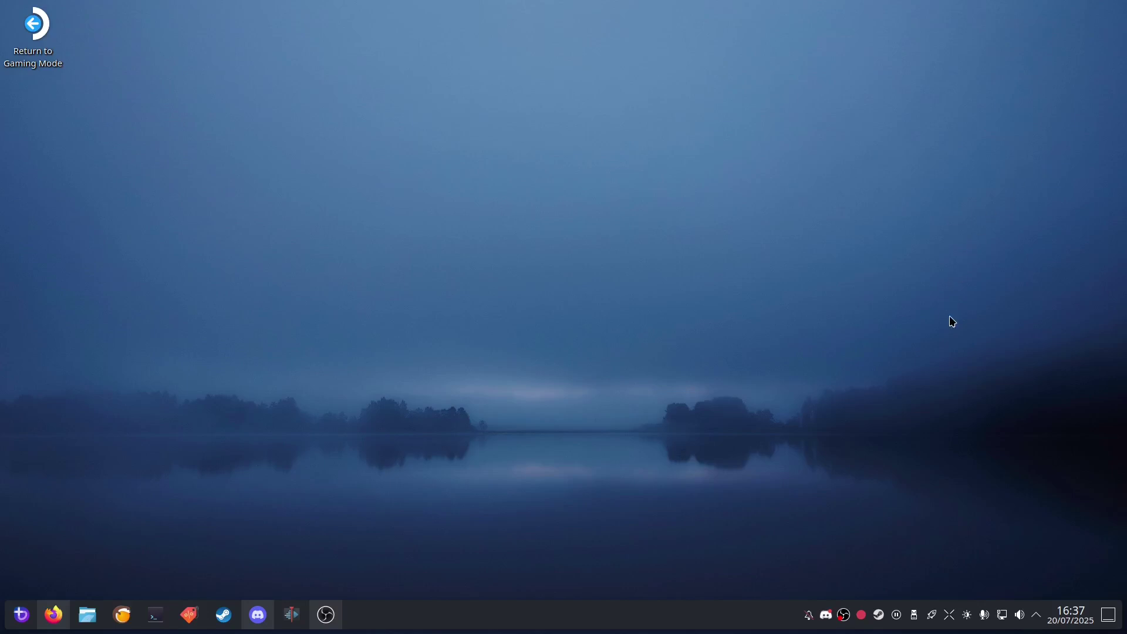
pyautogui.click(969, 617)
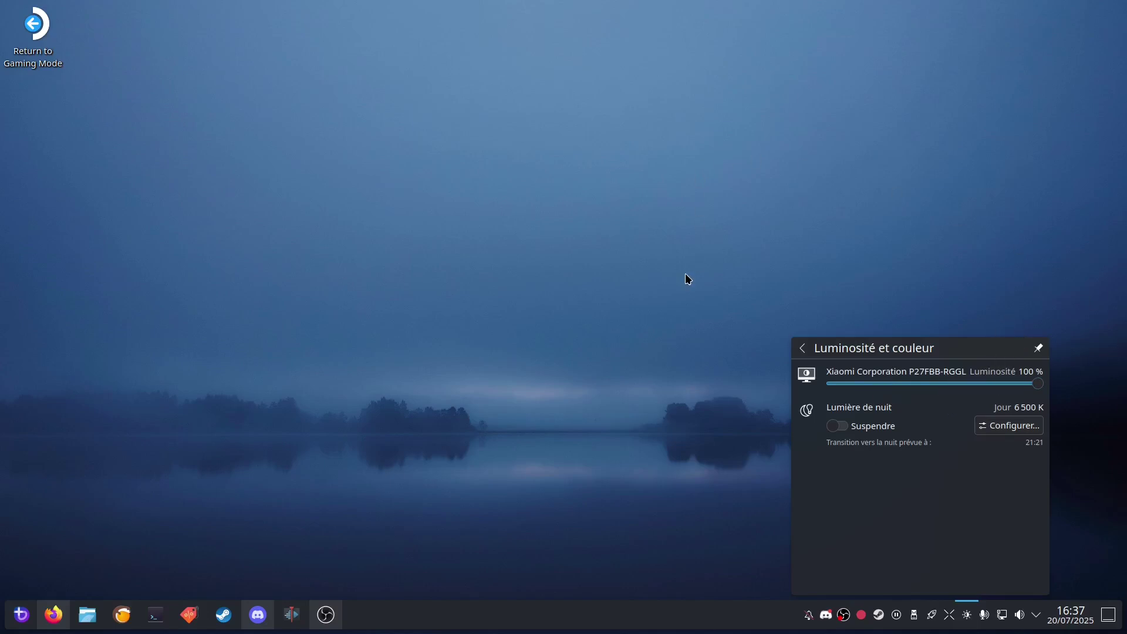
# Step: View the output and input devices in the Volume audio settings, and the calendar for Juillet
pyautogui.click(510, 310)
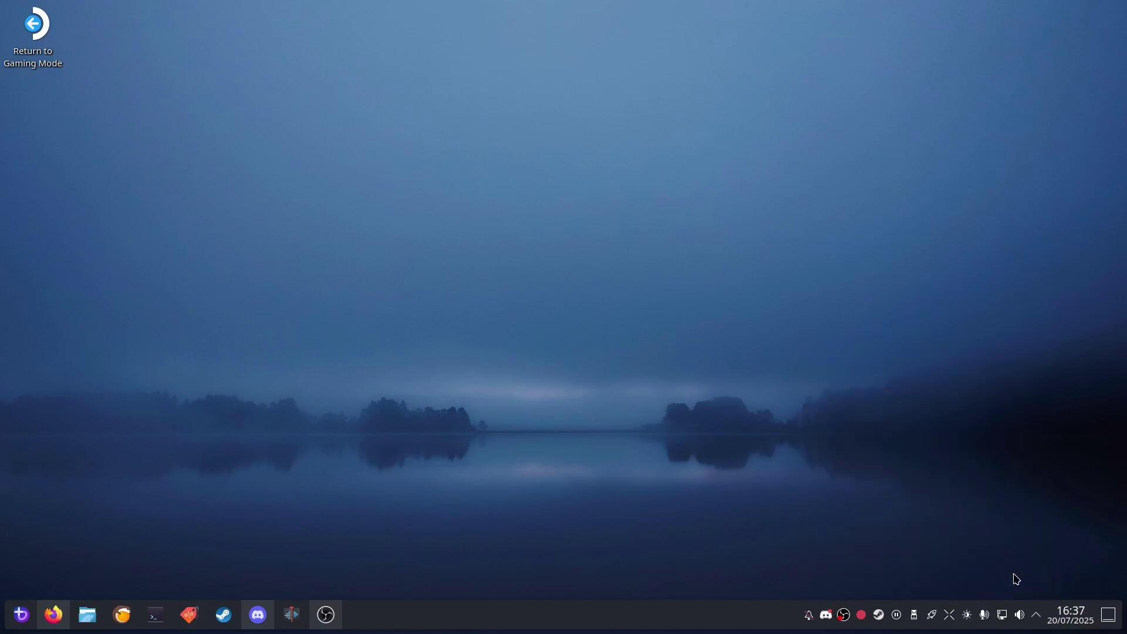
pyautogui.click(1020, 621)
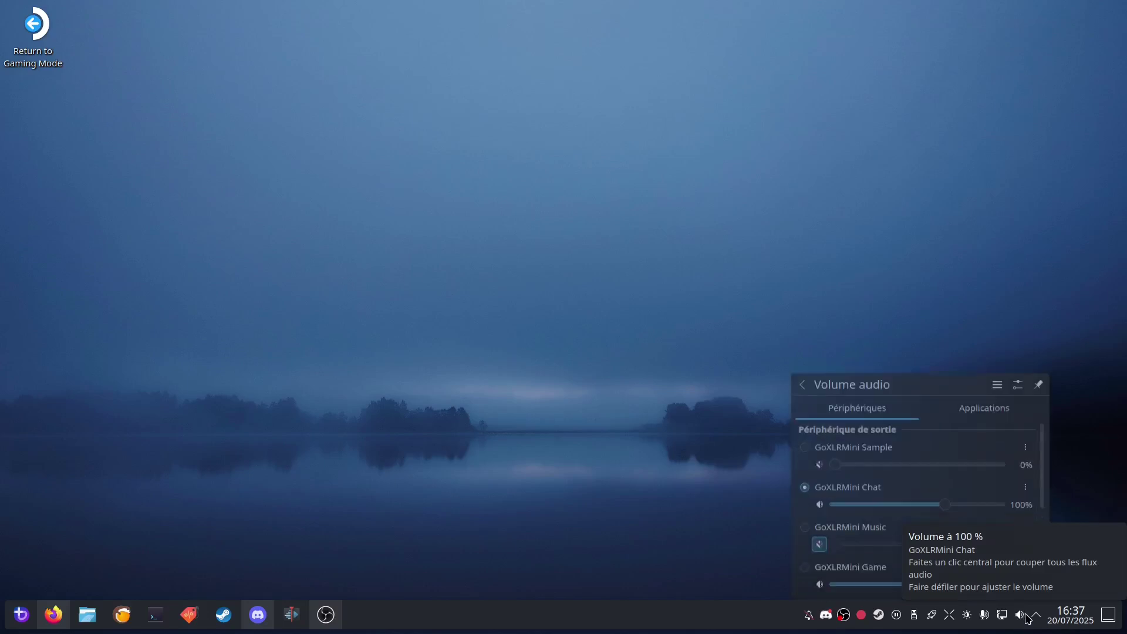
pyautogui.moveTo(1042, 431); pyautogui.dragTo(1050, 554)
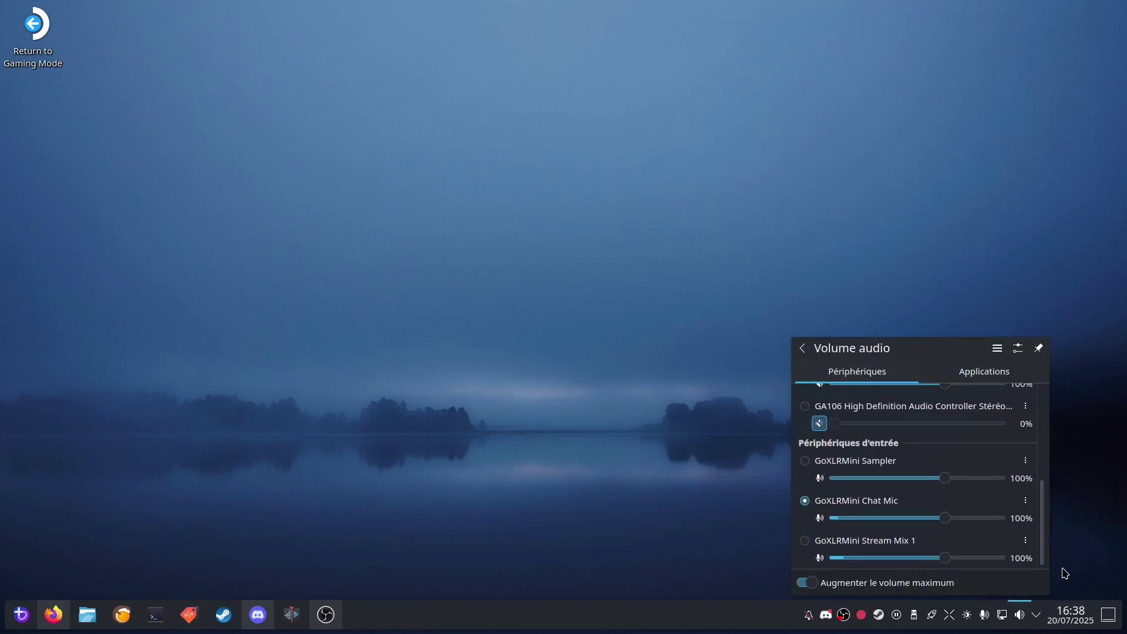
pyautogui.click(1095, 511)
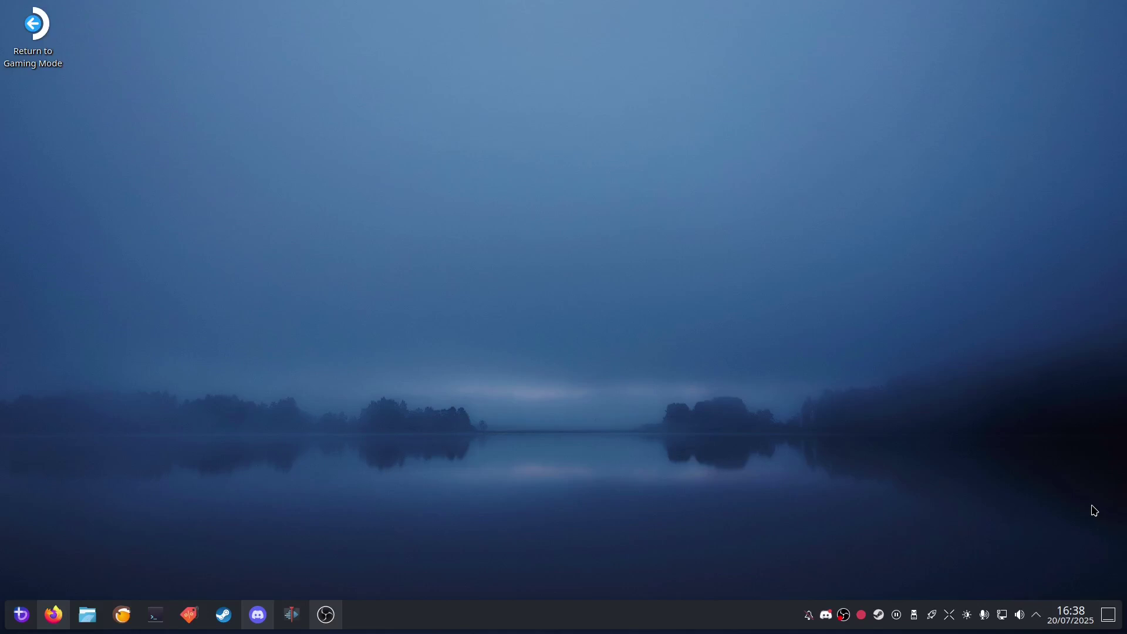
pyautogui.click(1078, 618)
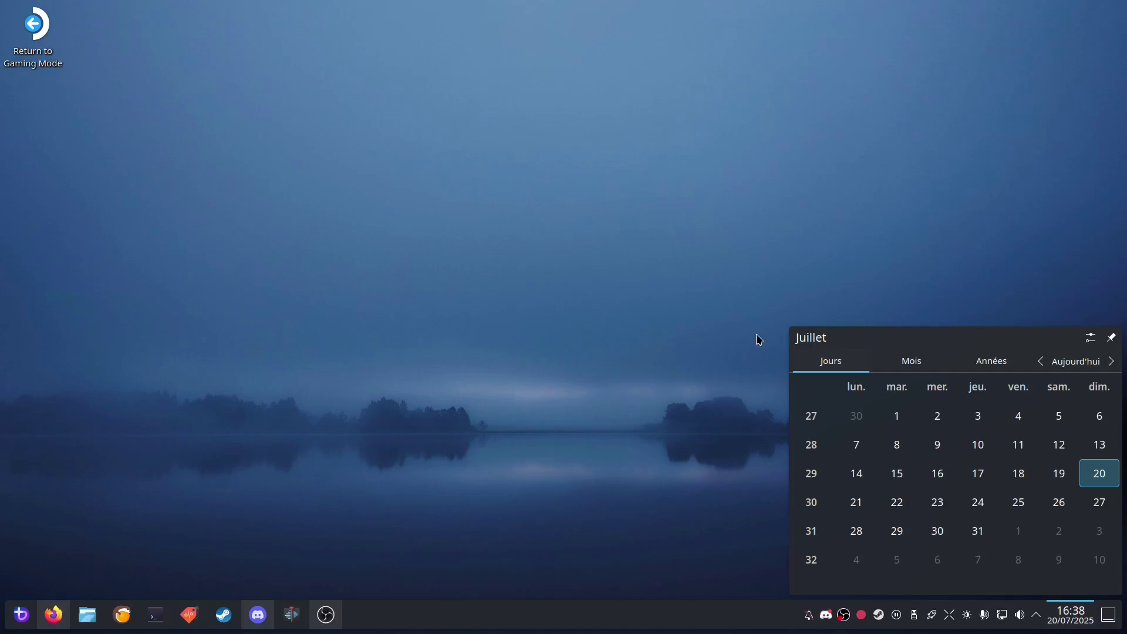
pyautogui.click(705, 332)
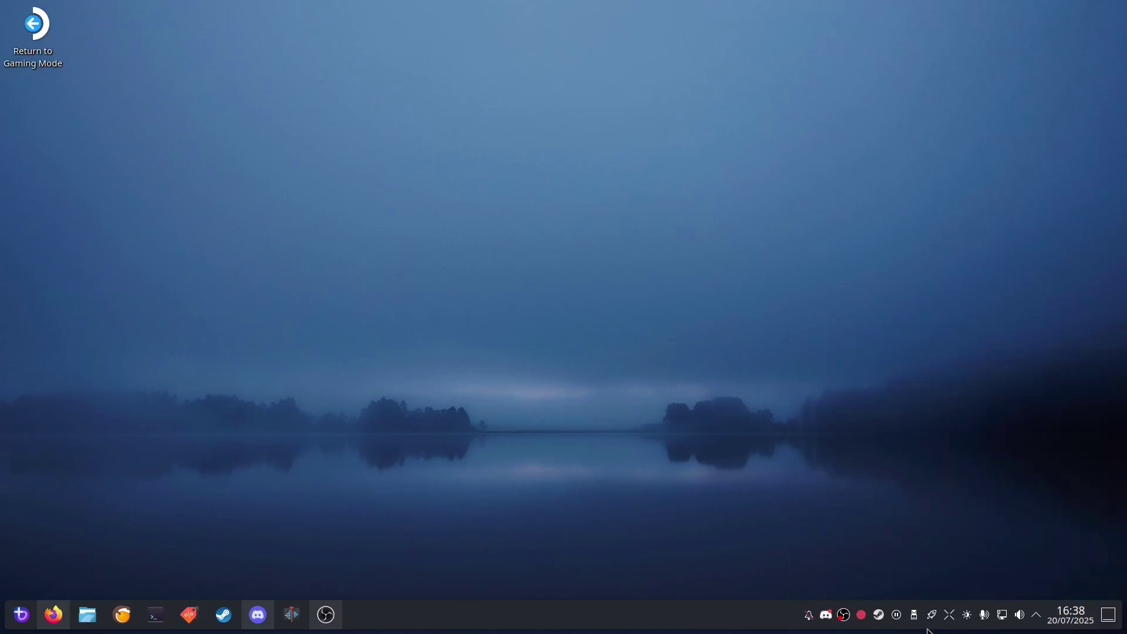
# Step: View the Disques & périphériques list and the hidden items of État et notifications, closing each again
pyautogui.click(914, 615)
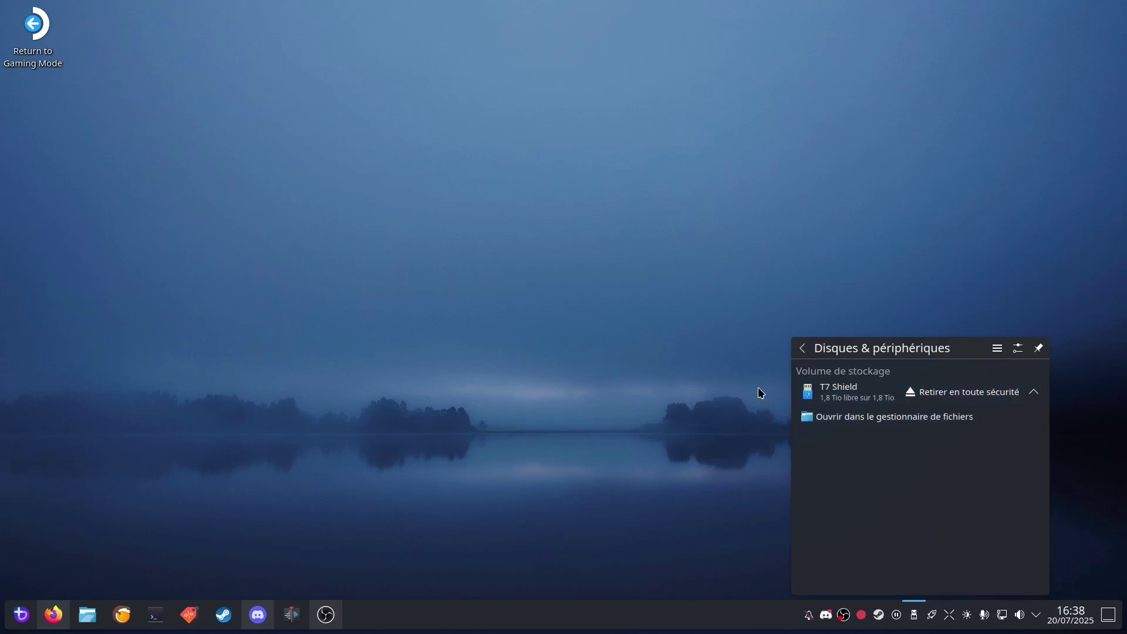
pyautogui.click(727, 383)
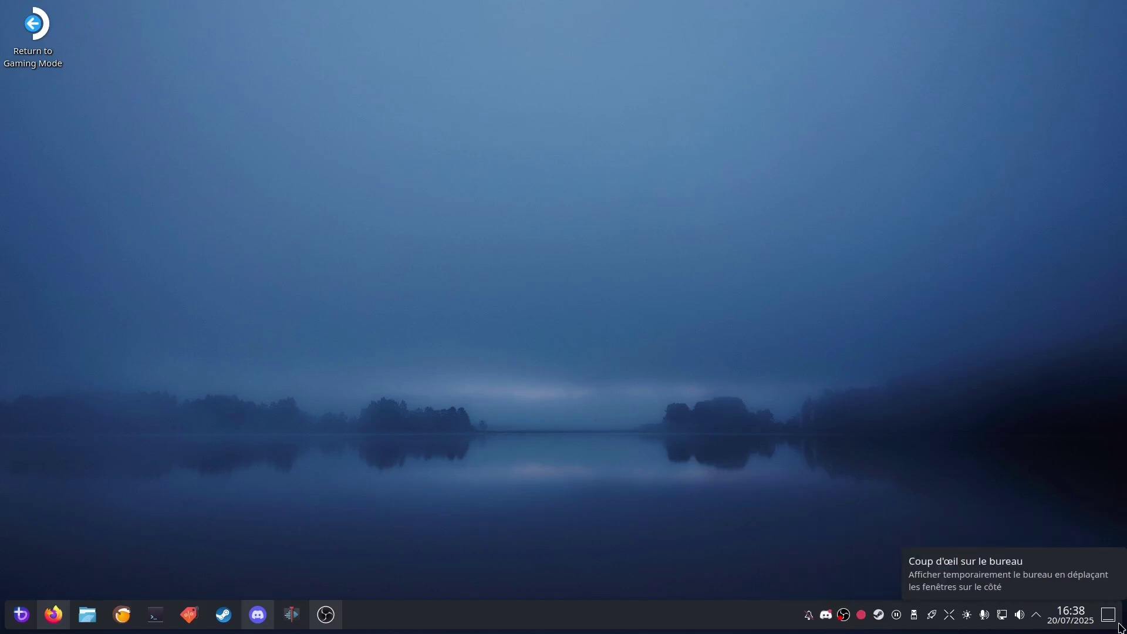
pyautogui.click(1037, 616)
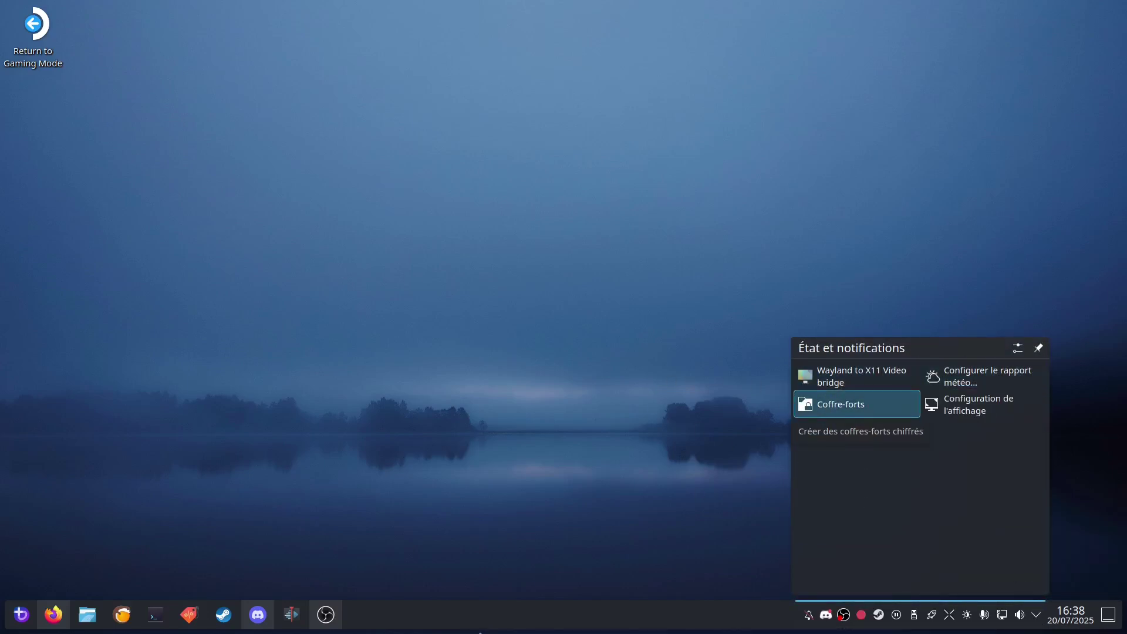
pyautogui.click(405, 360)
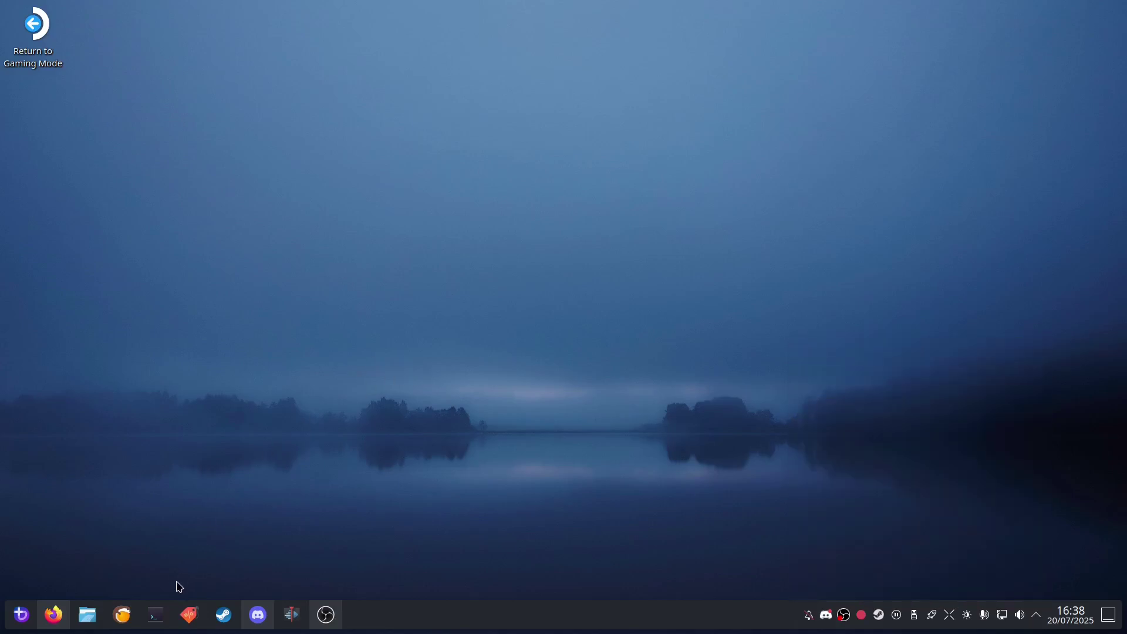
# Step: Search the application launcher for "google" and clear the search again
pyautogui.click(21, 614)
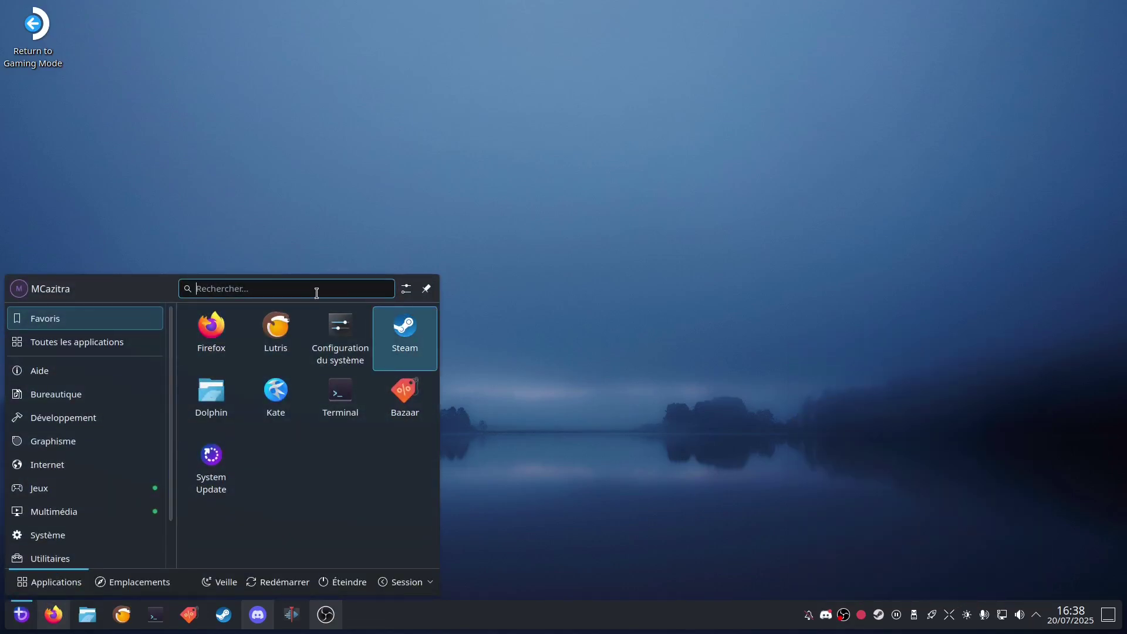
pyautogui.write('google')
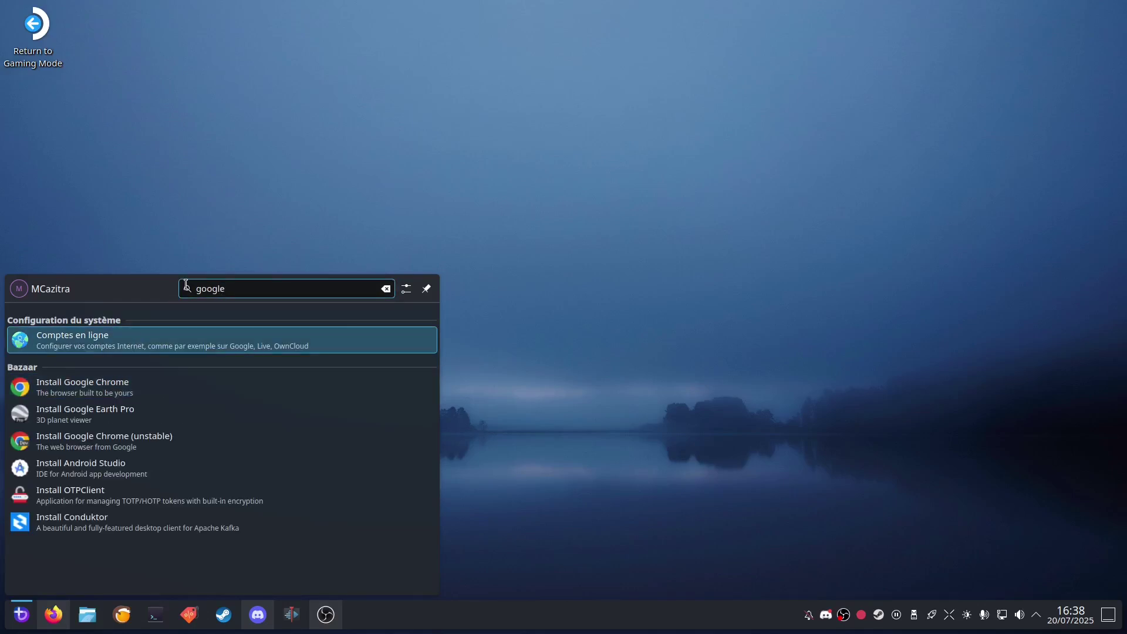
pyautogui.press('BackSpace')
pyautogui.press('BackSpace')
pyautogui.press('BackSpace')
pyautogui.press('BackSpace')
pyautogui.press('BackSpace')
pyautogui.press('BackSpace')
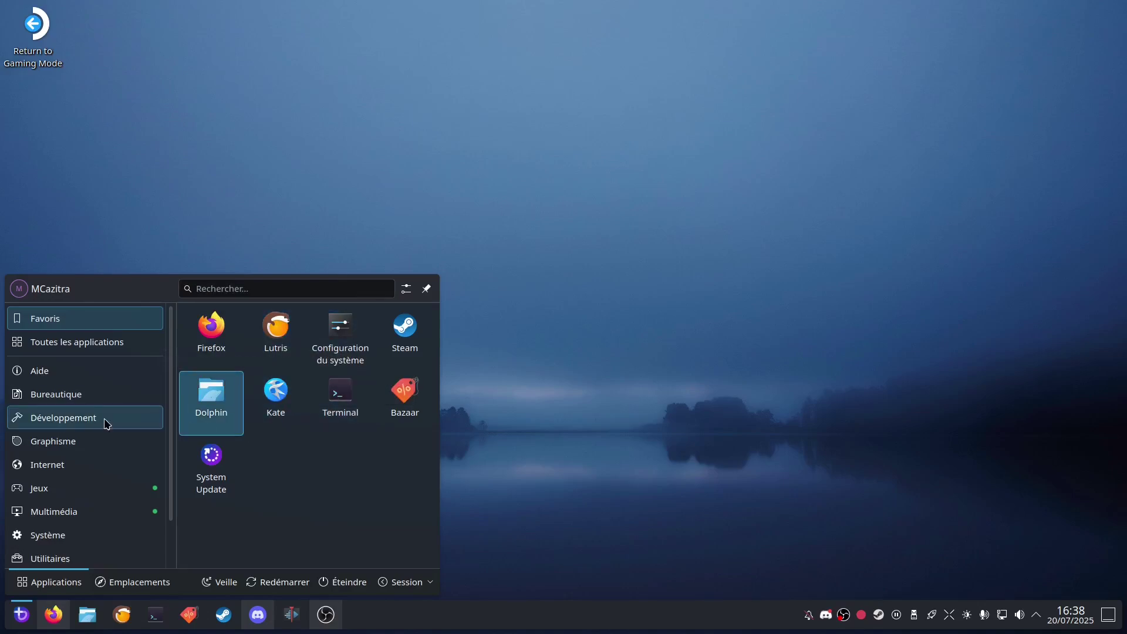
# Step: Launch the Kdenlive video editor from the Multimédia applications
pyautogui.click(98, 511)
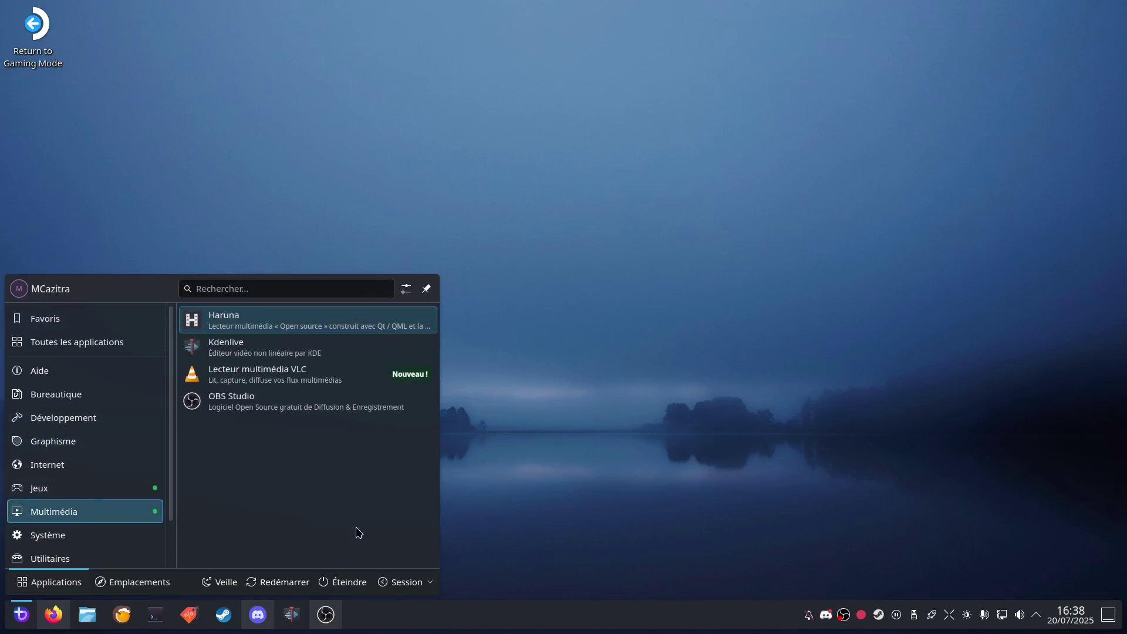
pyautogui.click(305, 348)
pyautogui.click(18, 614)
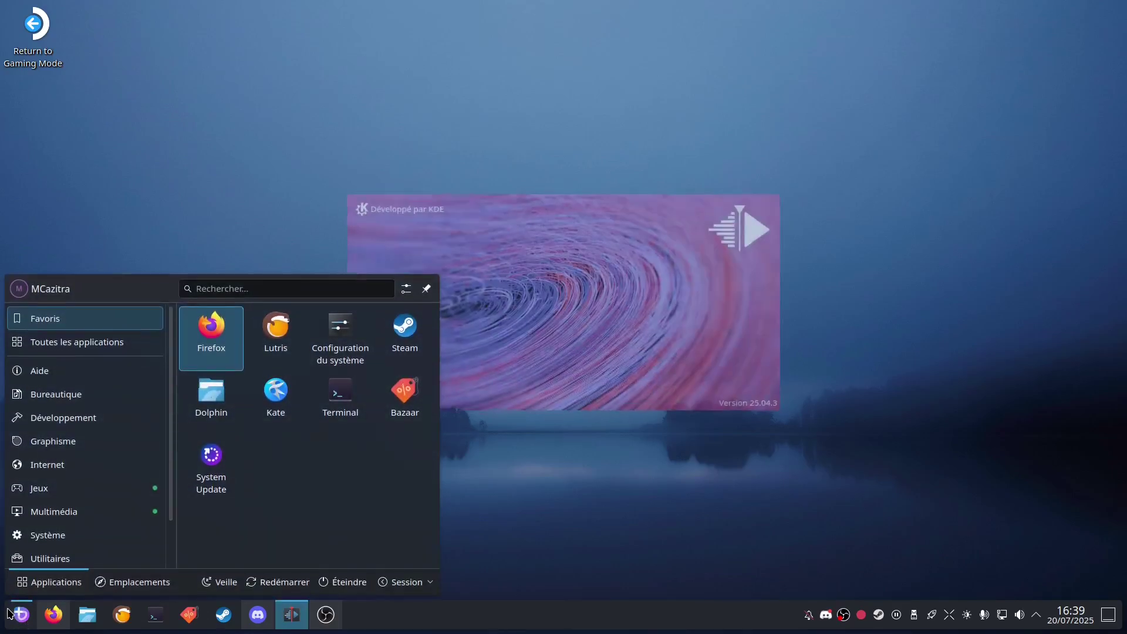
pyautogui.click(20, 614)
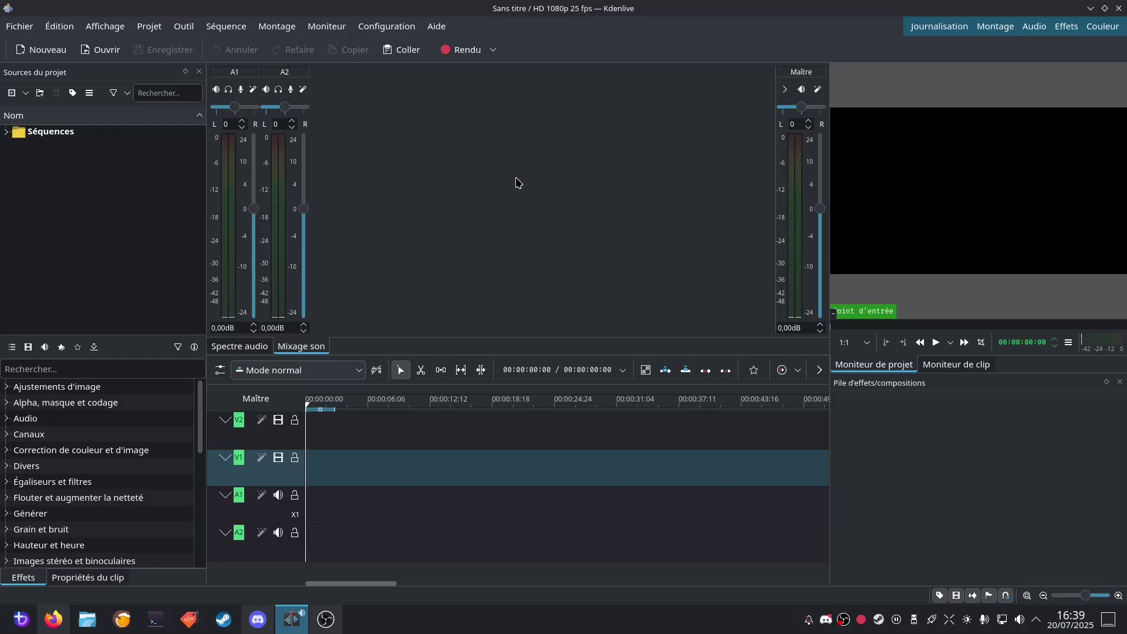
pyautogui.click(19, 25)
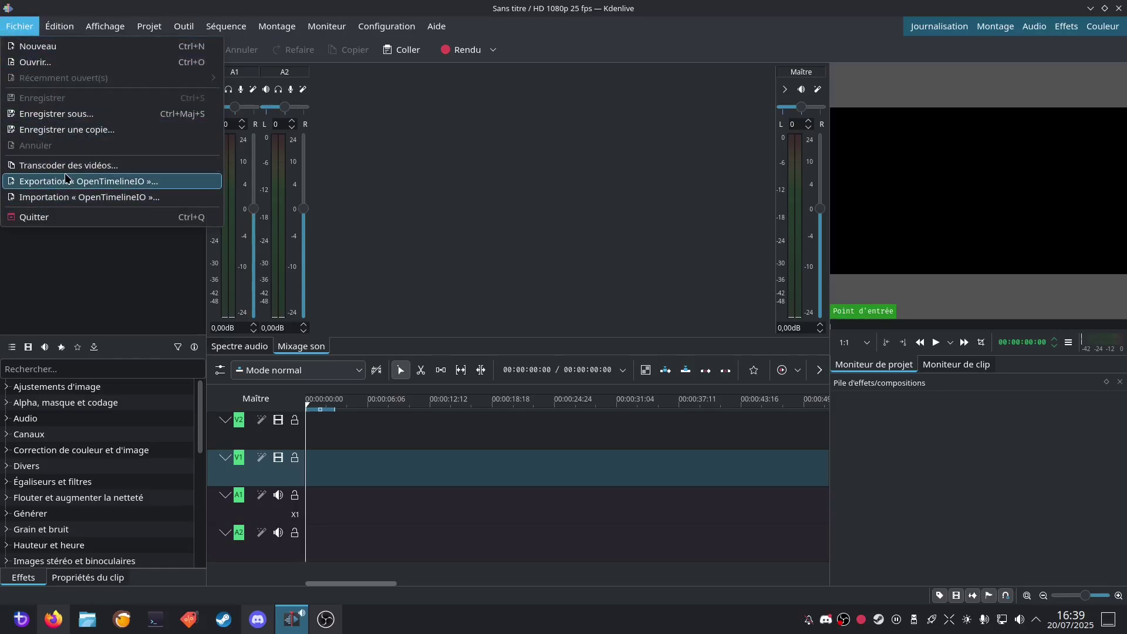
pyautogui.moveTo(103, 28)
pyautogui.moveTo(162, 86)
pyautogui.moveTo(427, 31)
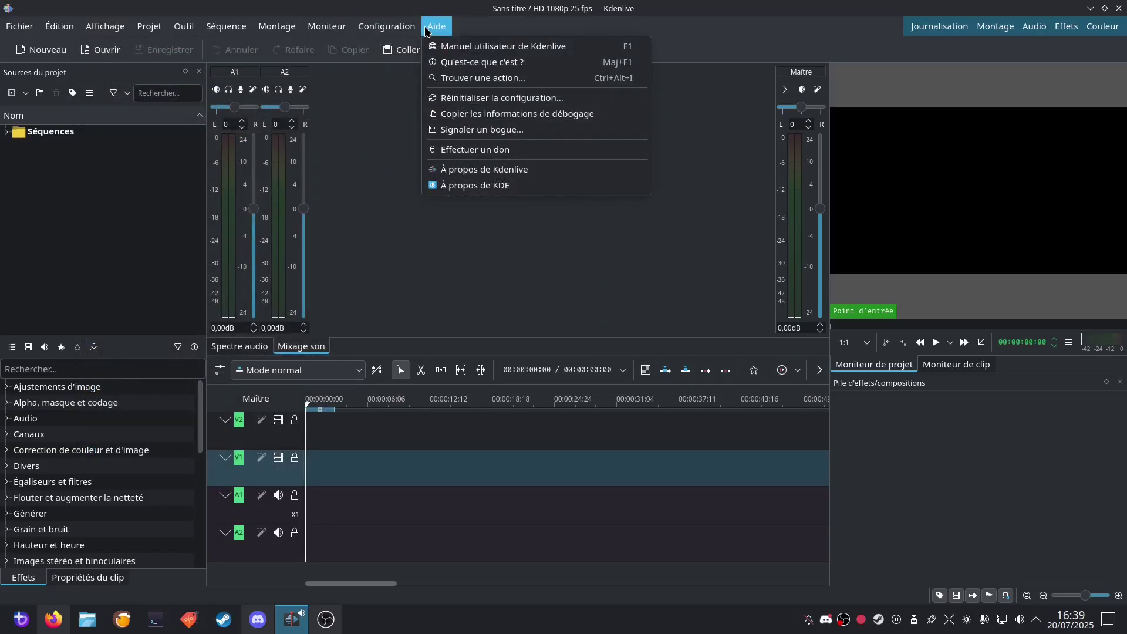
pyautogui.click(617, 13)
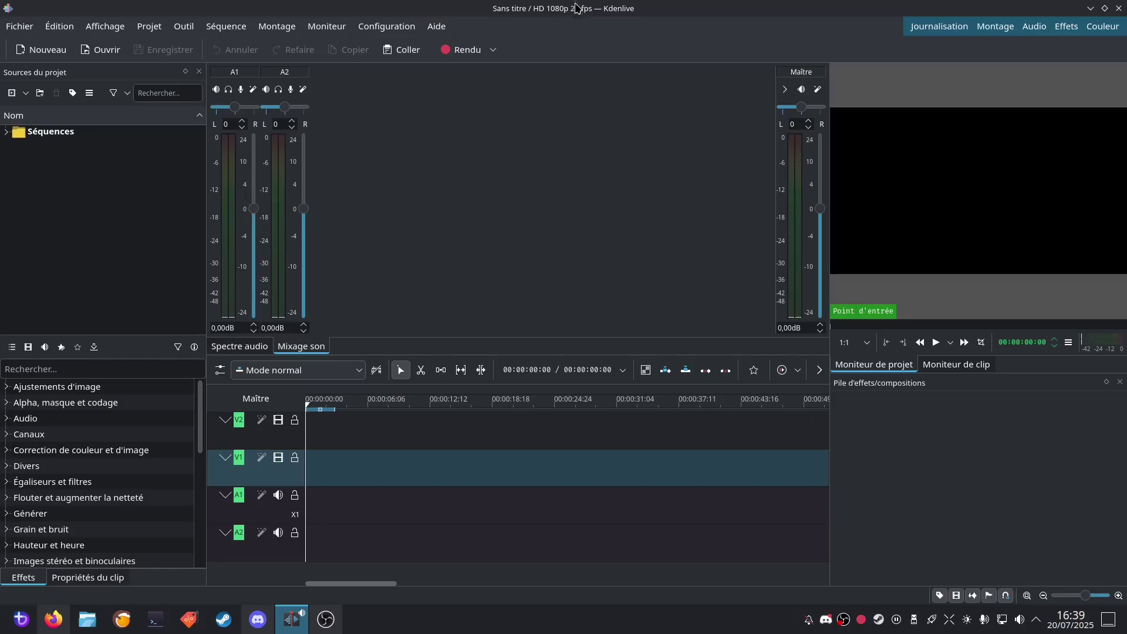
# Step: Open the project's Rendu window, widen it to show all options and examine the preset list
pyautogui.click(20, 27)
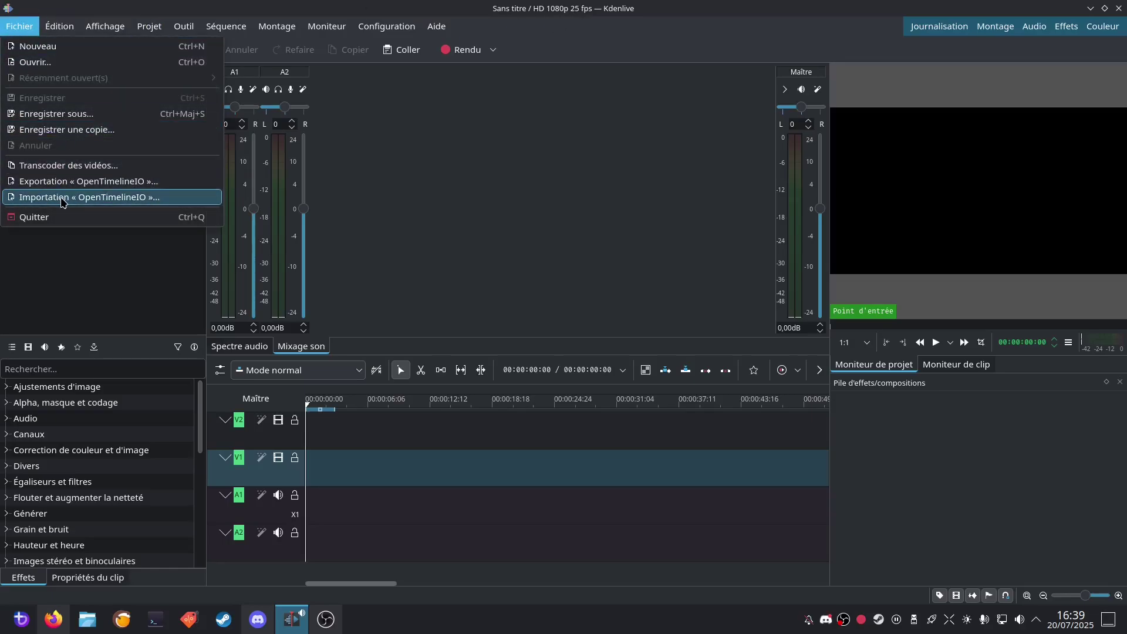
pyautogui.moveTo(73, 30)
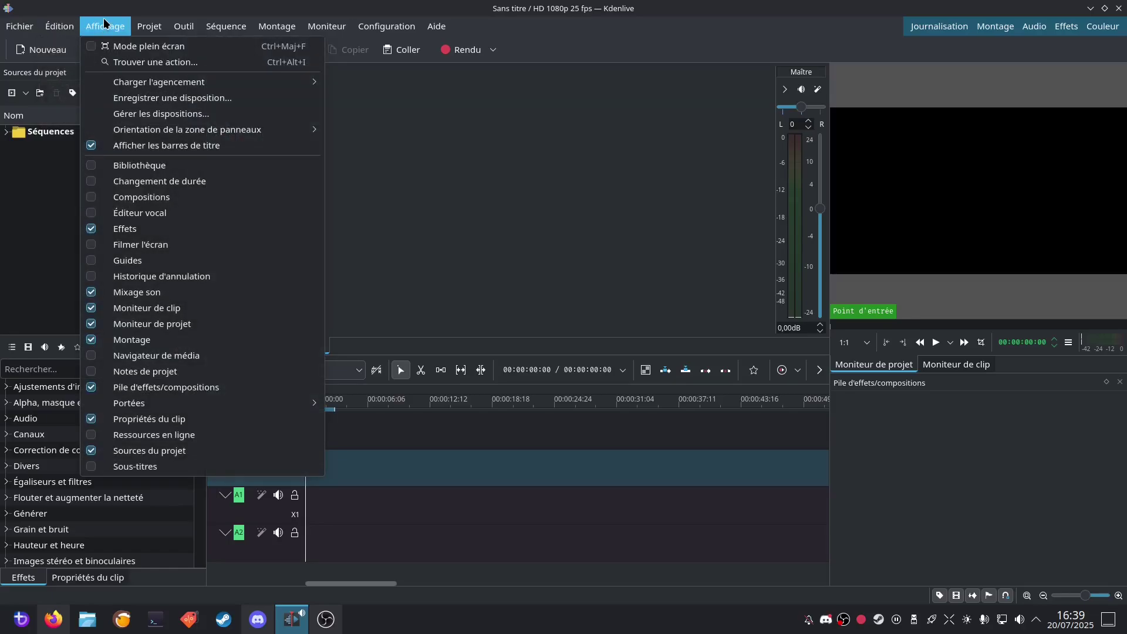
pyautogui.moveTo(152, 27)
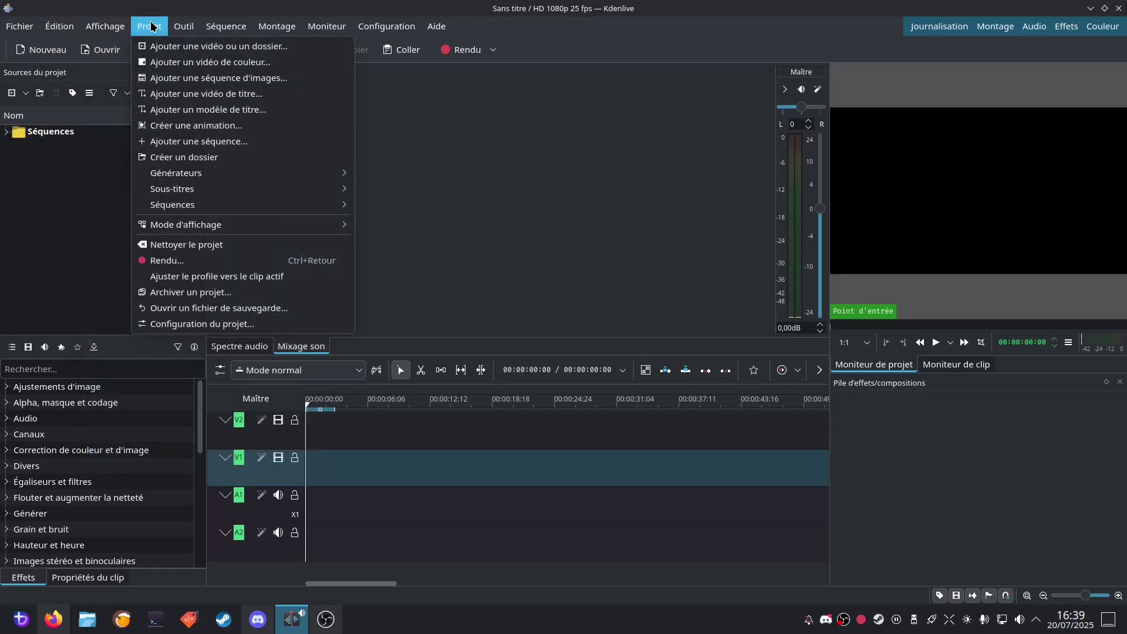
pyautogui.click(207, 262)
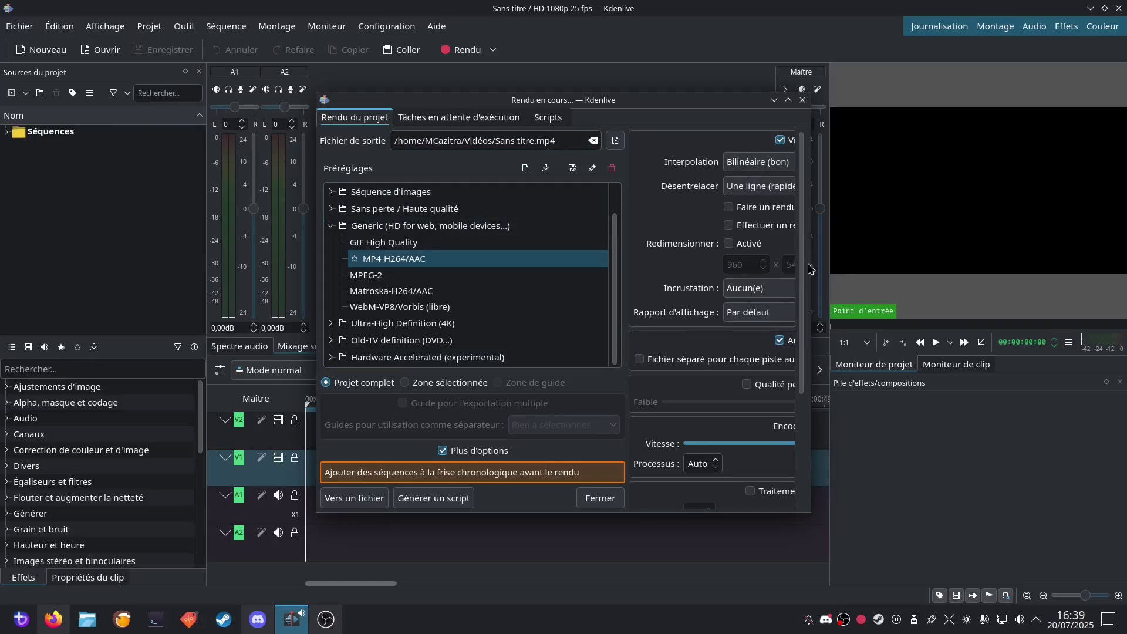
pyautogui.moveTo(811, 253); pyautogui.dragTo(1095, 254)
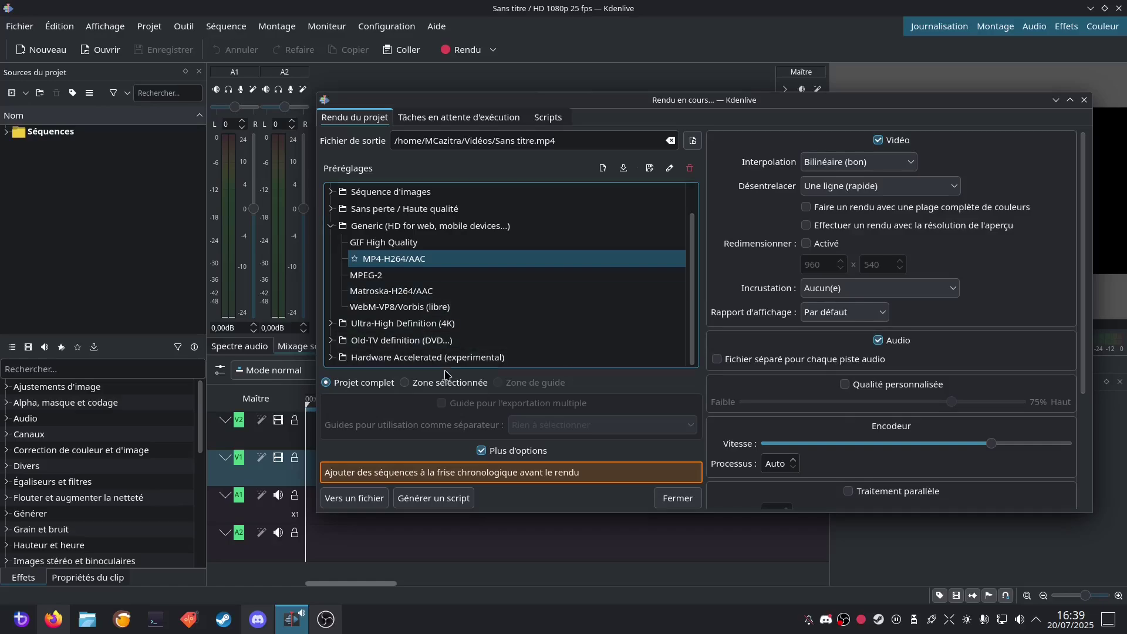
pyautogui.scroll(1, 498, 293)
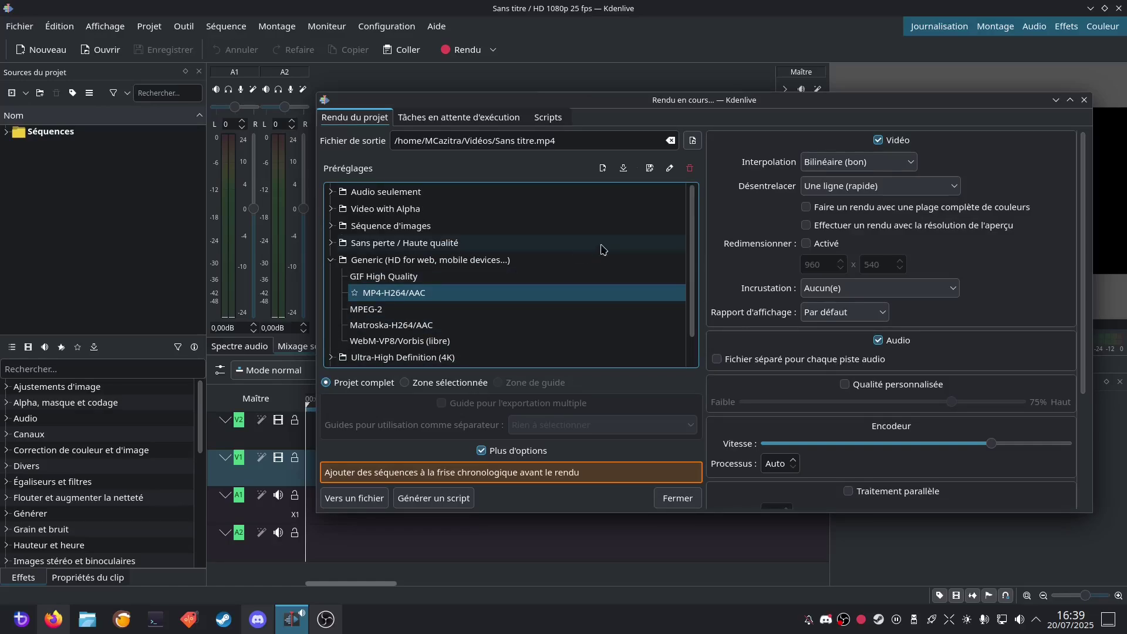
# Step: Look through the Interpolation and Désentrelacer choices in the video rendering options
pyautogui.click(902, 167)
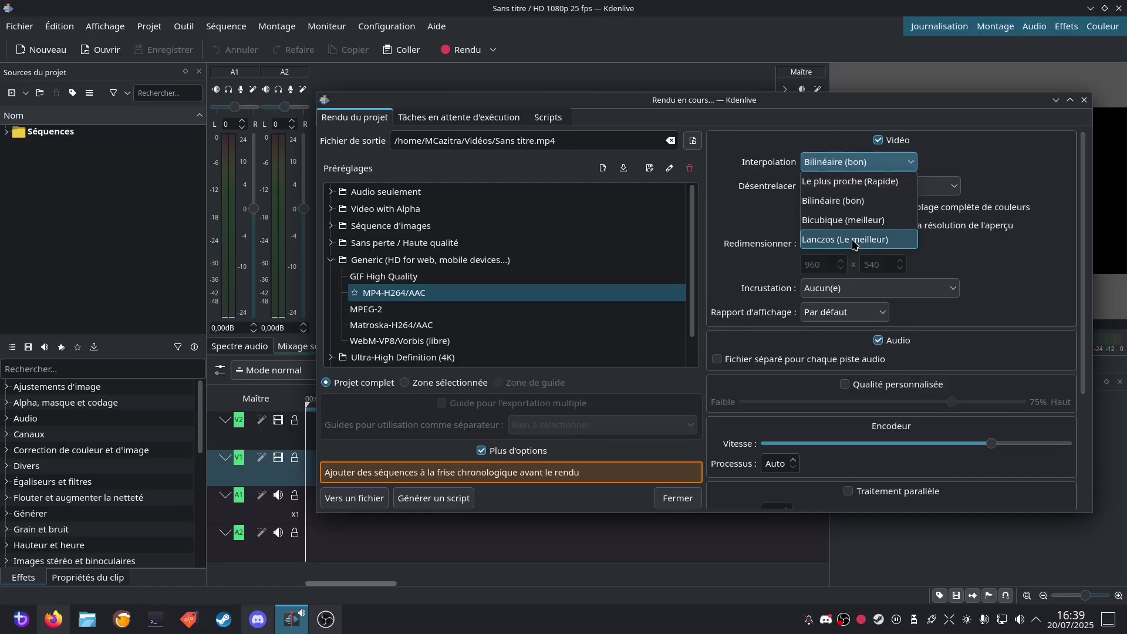
pyautogui.click(722, 185)
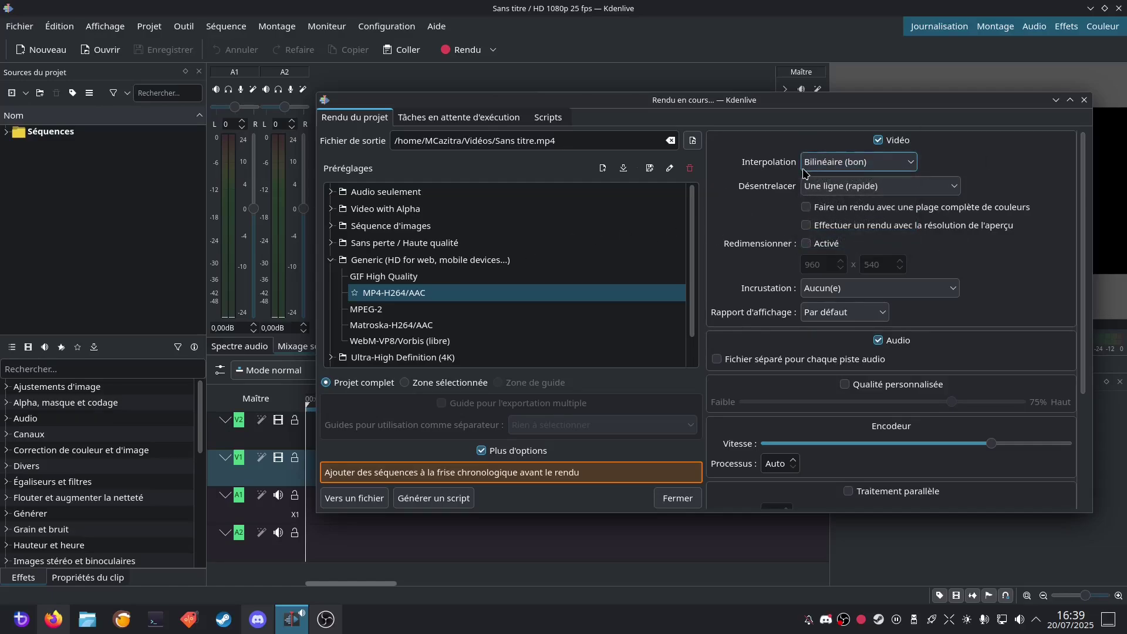
pyautogui.click(886, 192)
pyautogui.click(753, 164)
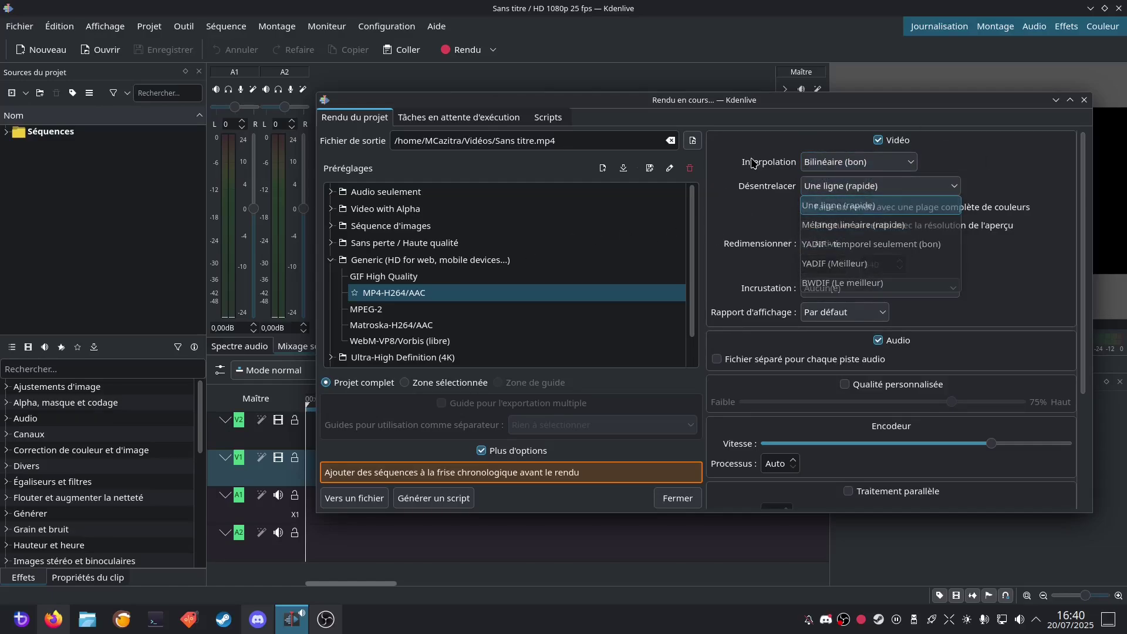
pyautogui.scroll(-3, 1044, 252)
pyautogui.scroll(3, 1044, 252)
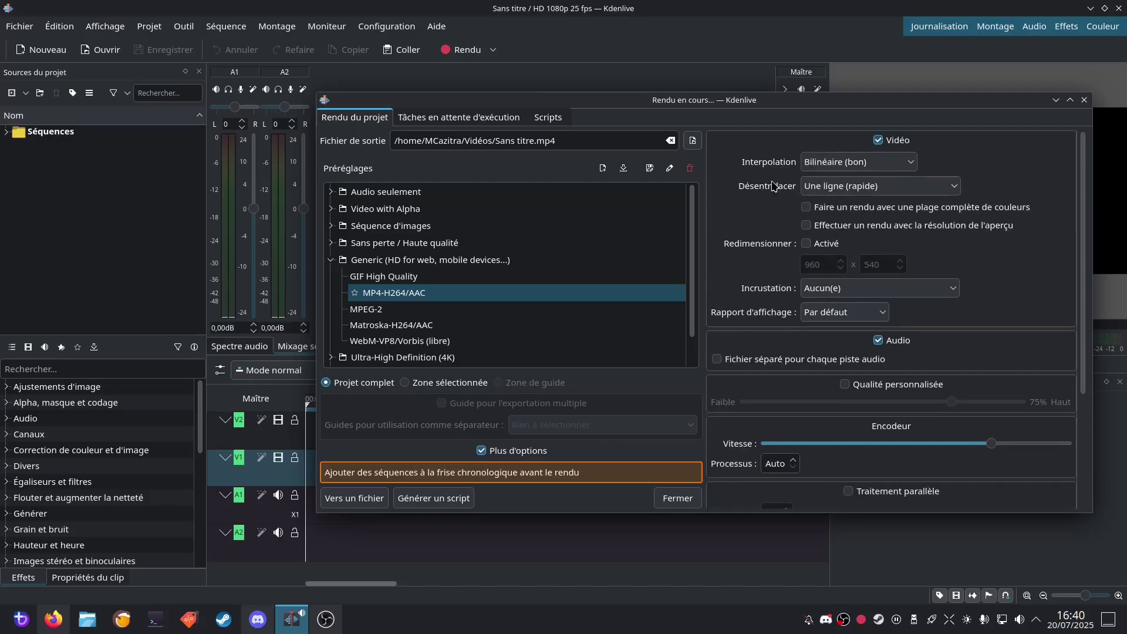
# Step: View the saved rendering scripts and close the rendering window
pyautogui.click(545, 118)
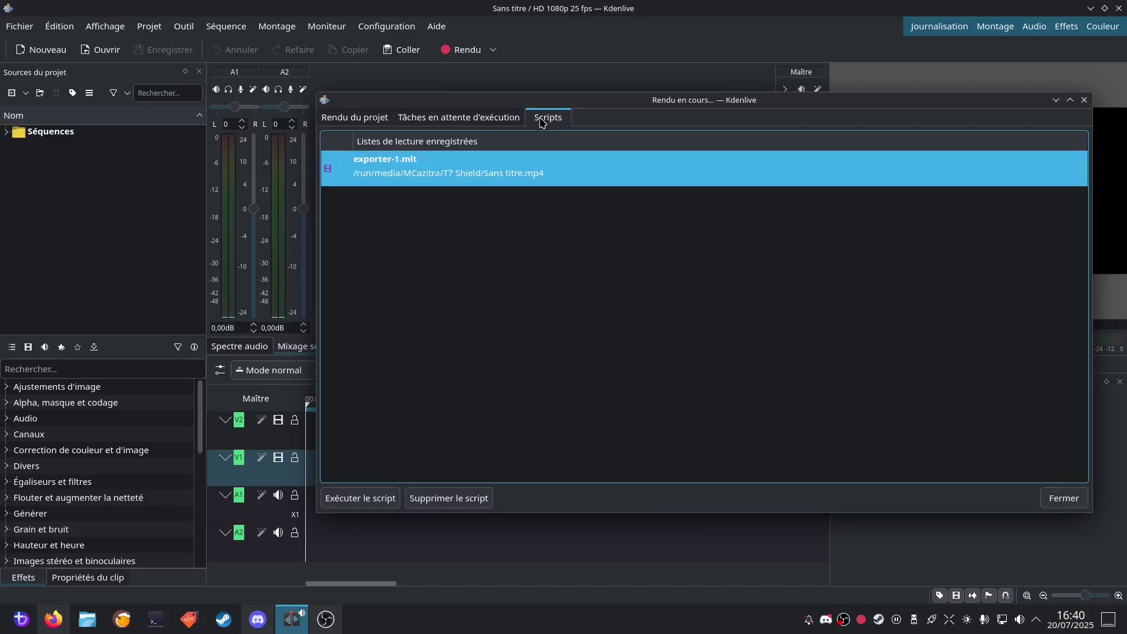
pyautogui.click(343, 117)
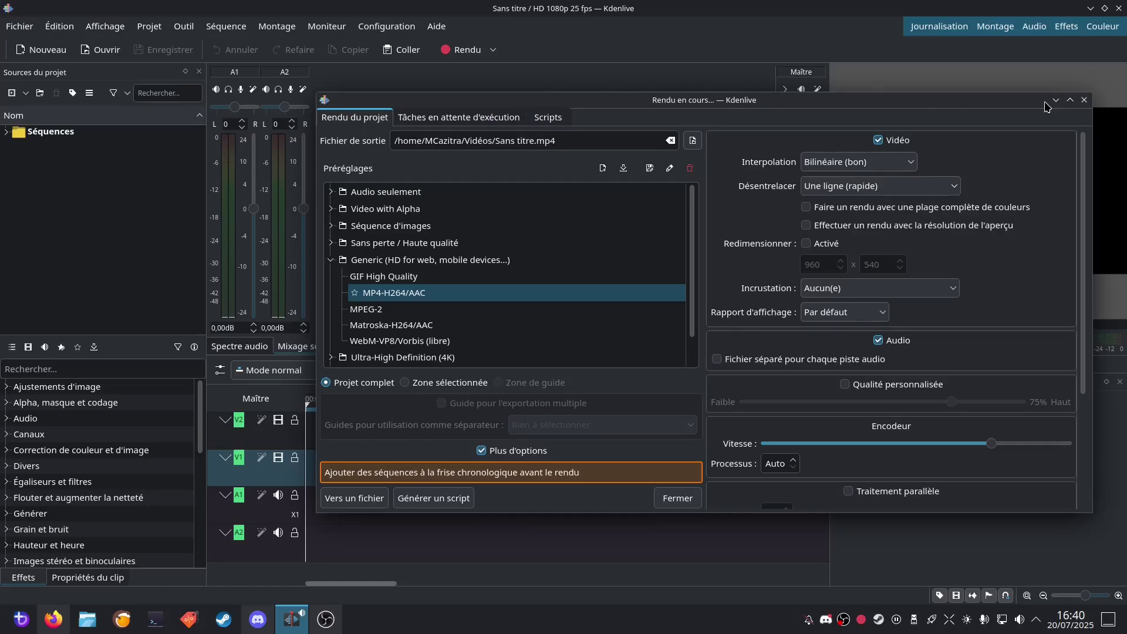
pyautogui.click(1084, 99)
pyautogui.click(449, 28)
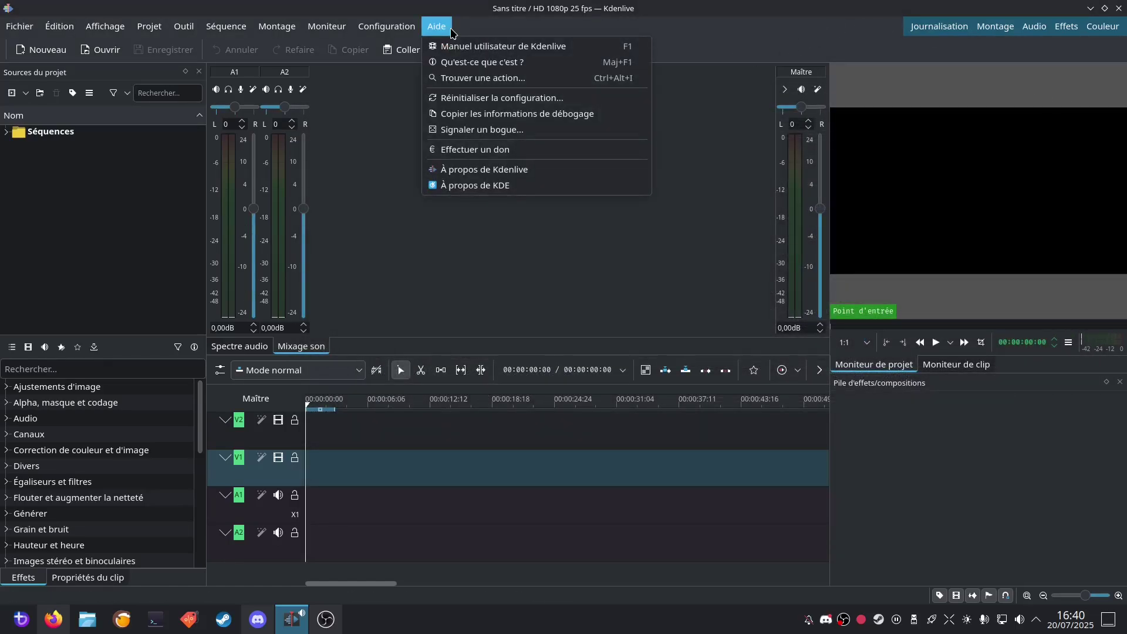
pyautogui.click(452, 28)
pyautogui.click(19, 26)
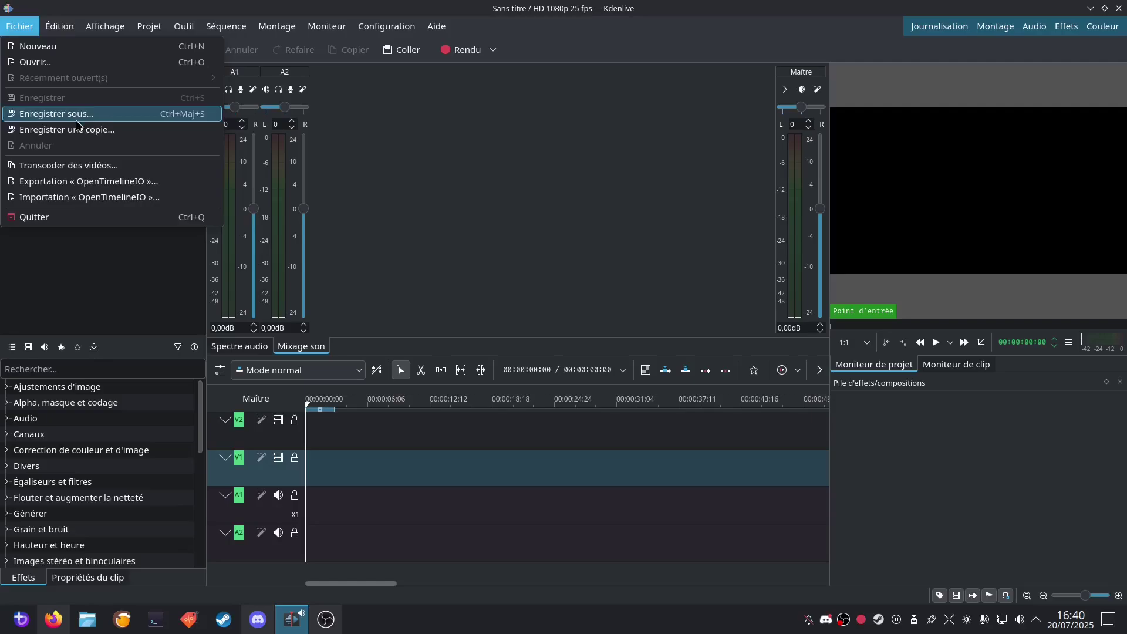
pyautogui.moveTo(82, 34)
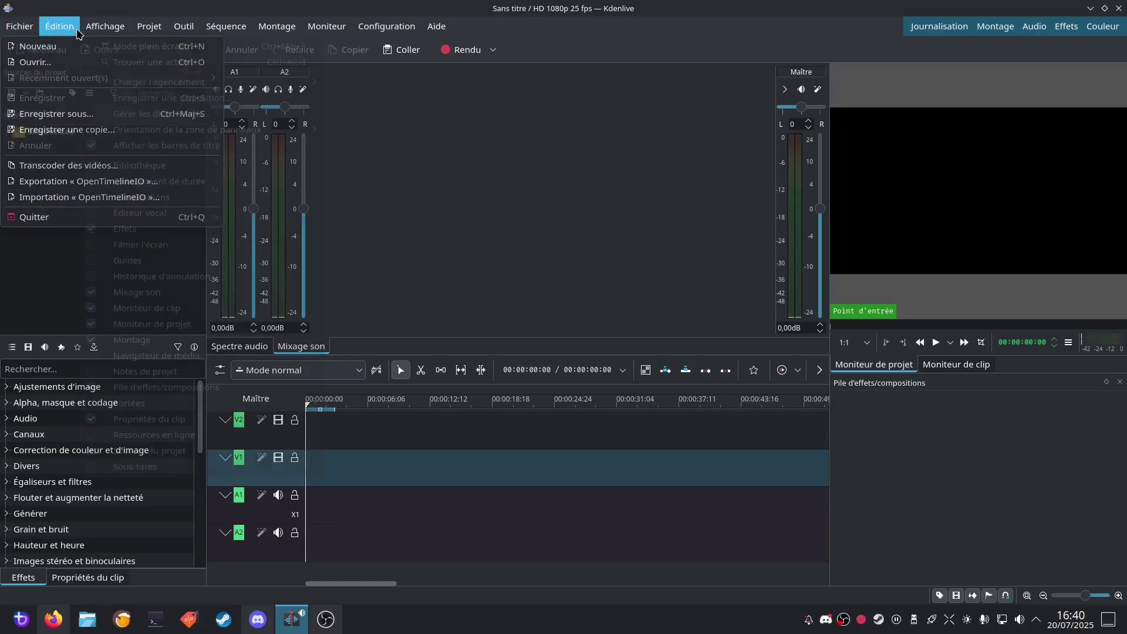
pyautogui.click(890, 111)
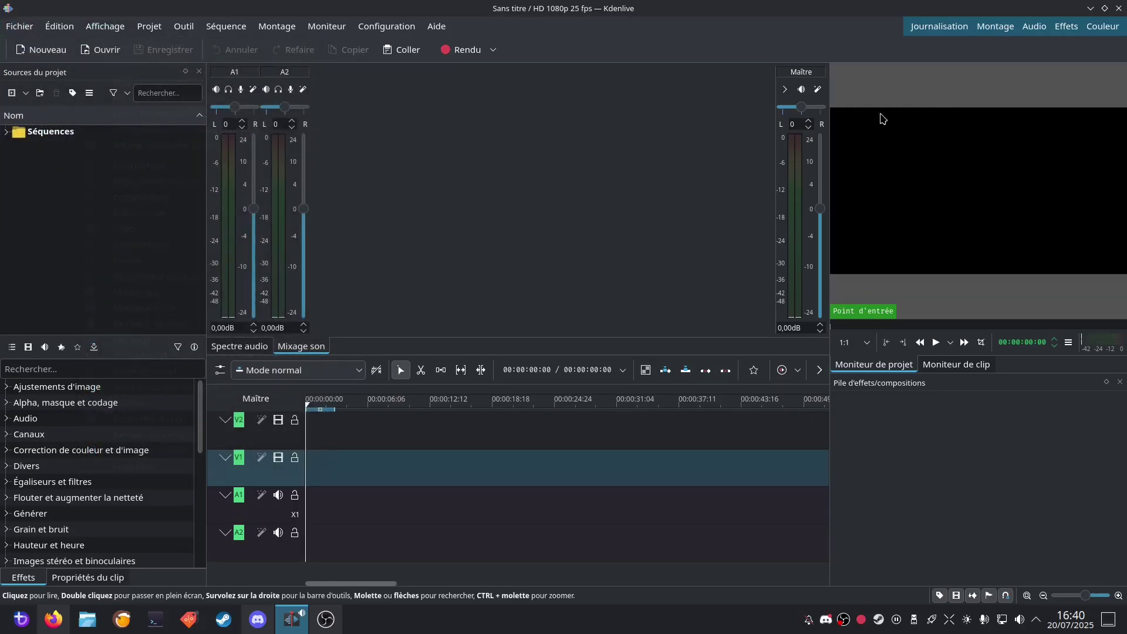
# Step: Close Kdenlive, then run System Update from the favourite applications and close its window once the summary is reached
pyautogui.click(1119, 8)
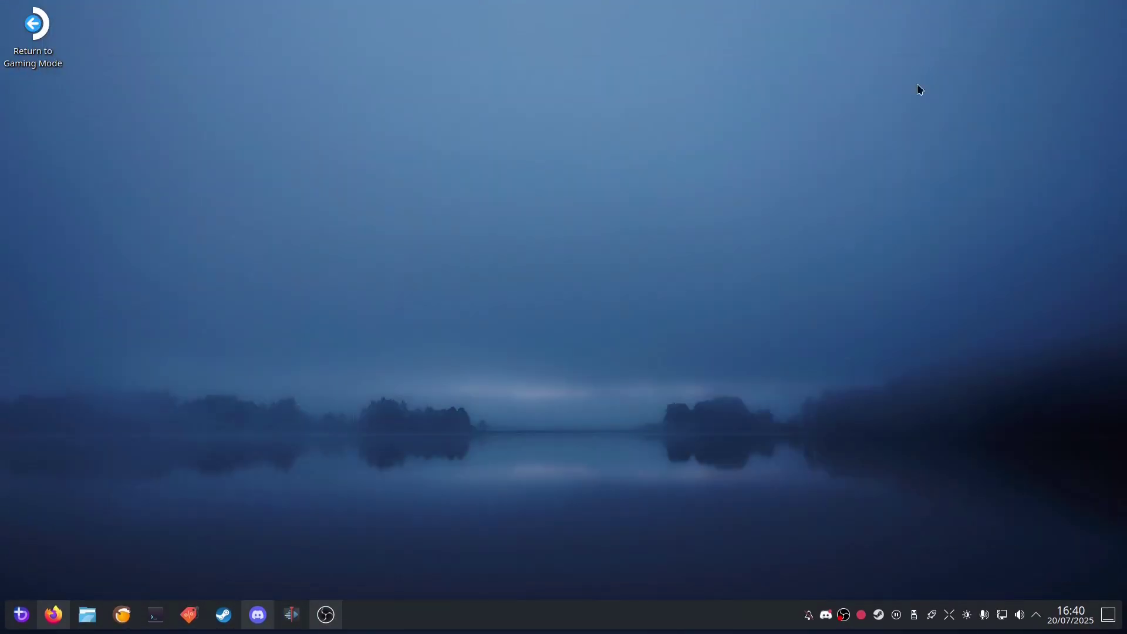
pyautogui.click(21, 614)
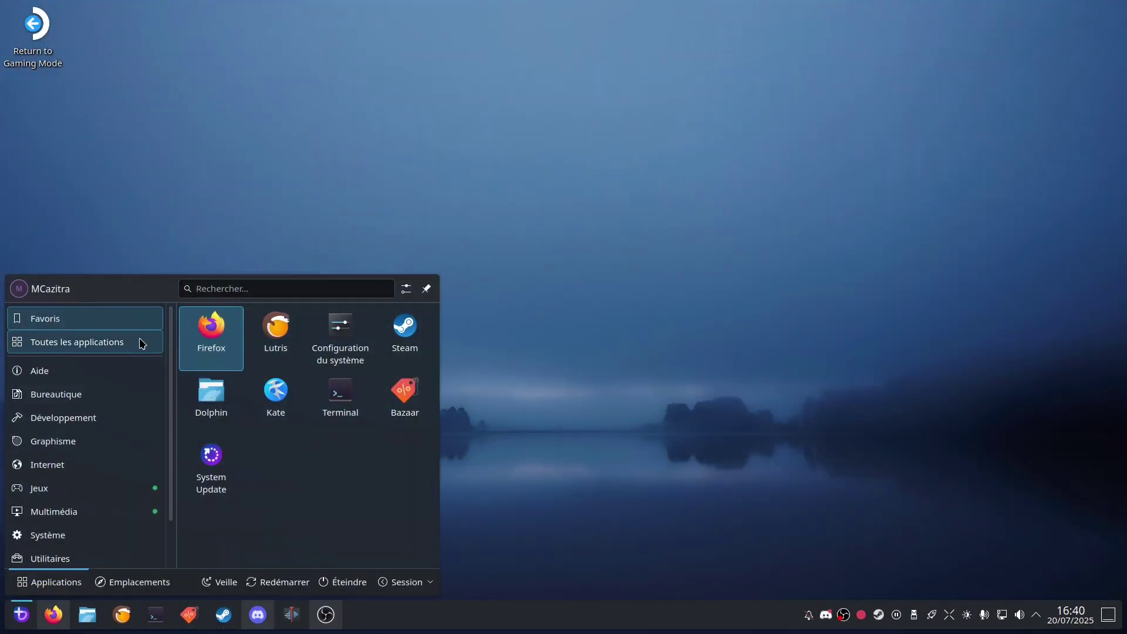
pyautogui.click(206, 476)
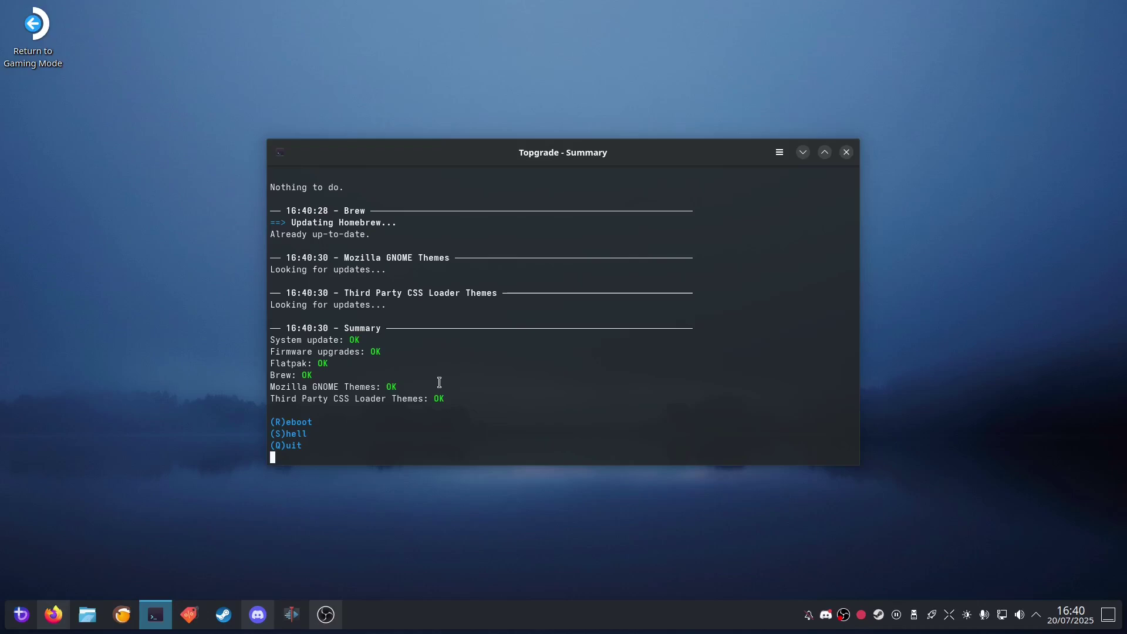
pyautogui.click(847, 152)
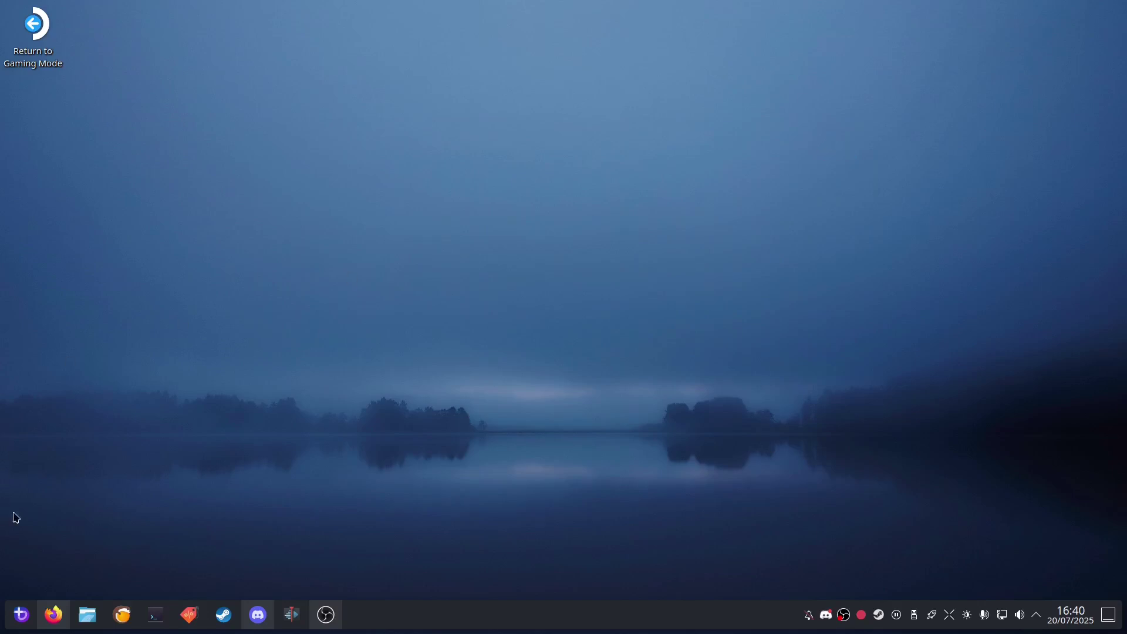
# Step: Browse the Internet and Jeux application categories, view the Lutris game library and close it
pyautogui.press('super')
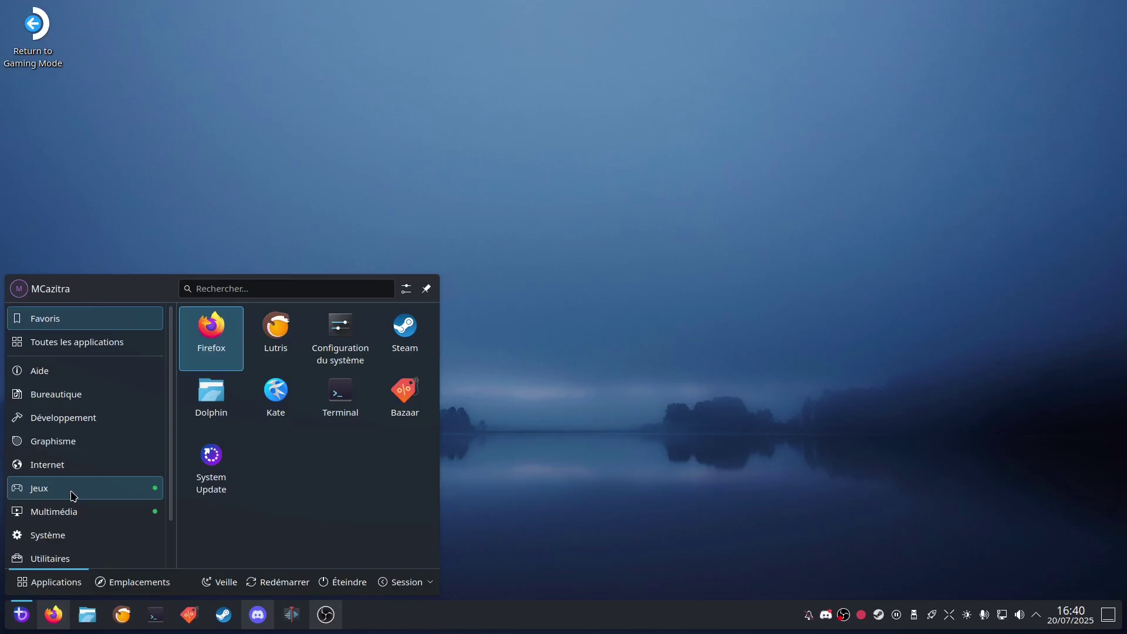
pyautogui.scroll(-2, 73, 496)
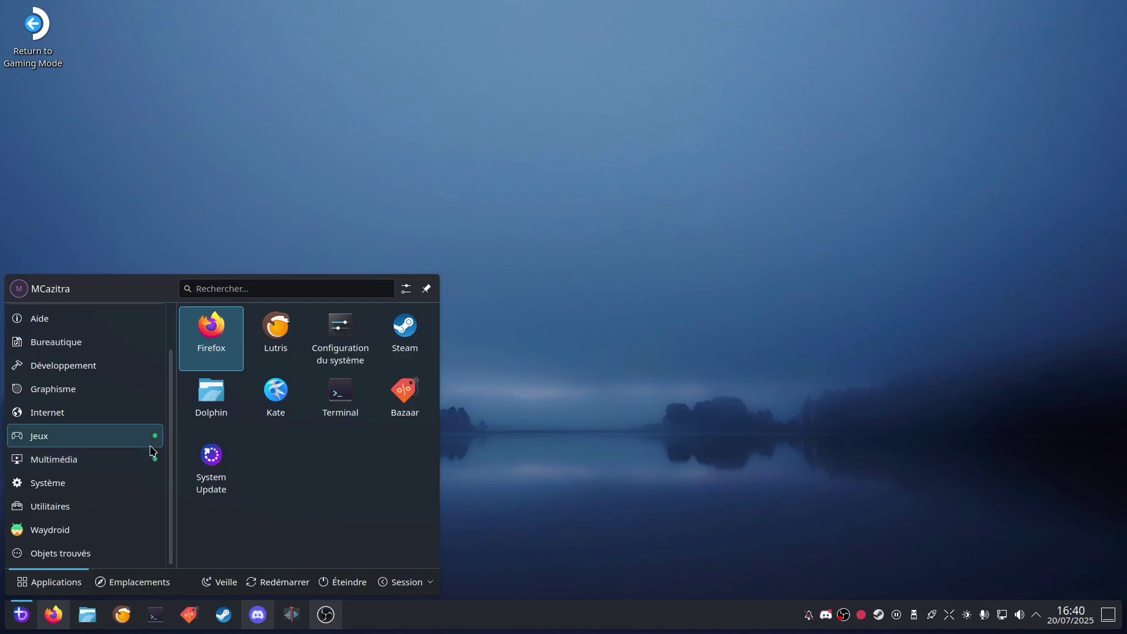
pyautogui.click(131, 416)
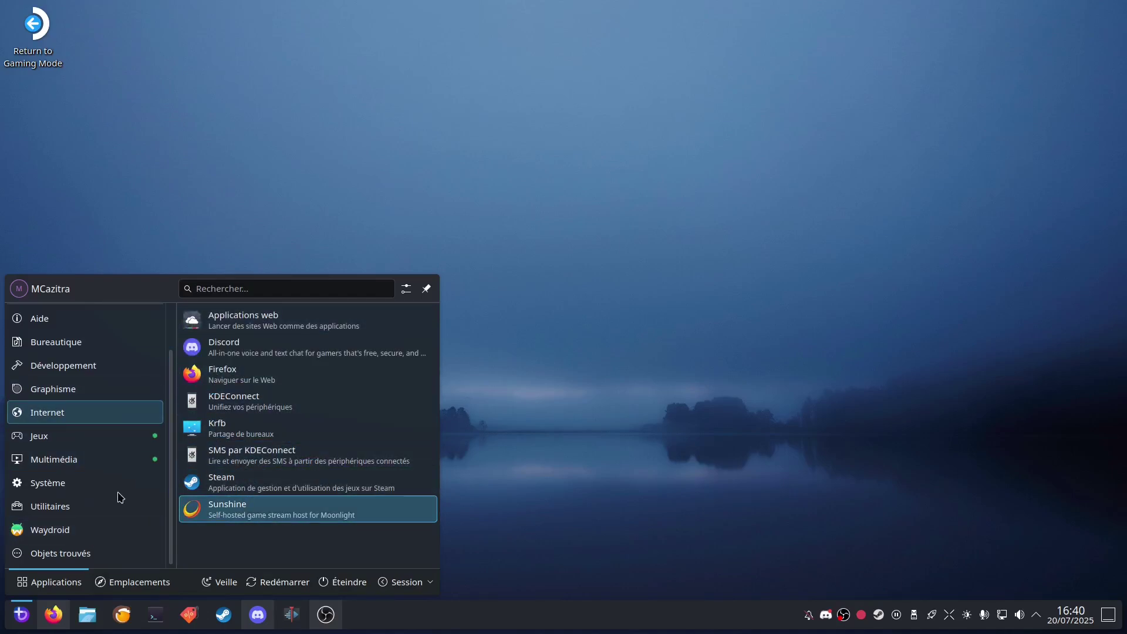
pyautogui.click(47, 445)
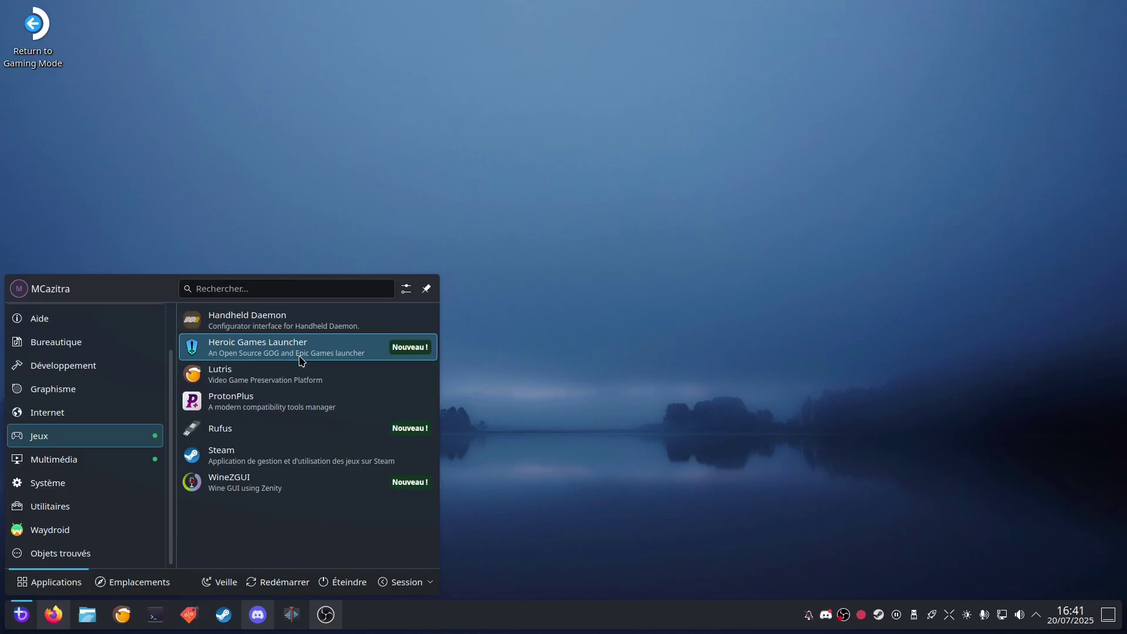
pyautogui.click(280, 387)
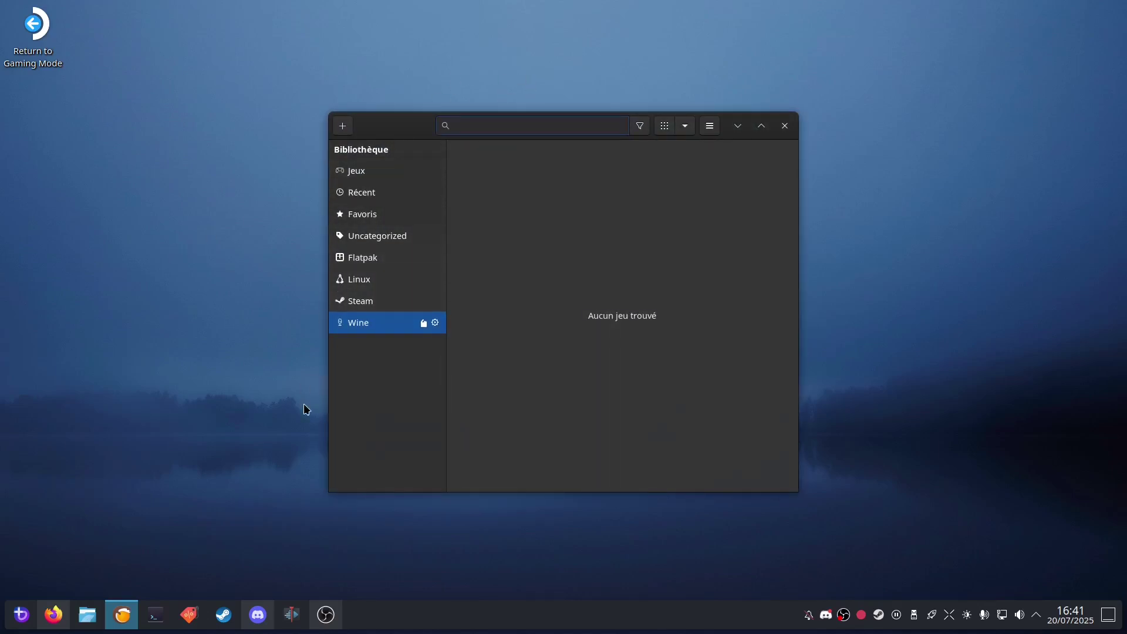
pyautogui.click(785, 126)
# Step: Open Configuration du système, look through its full list of settings categories and close it
pyautogui.click(21, 615)
pyautogui.scroll(-2, 97, 475)
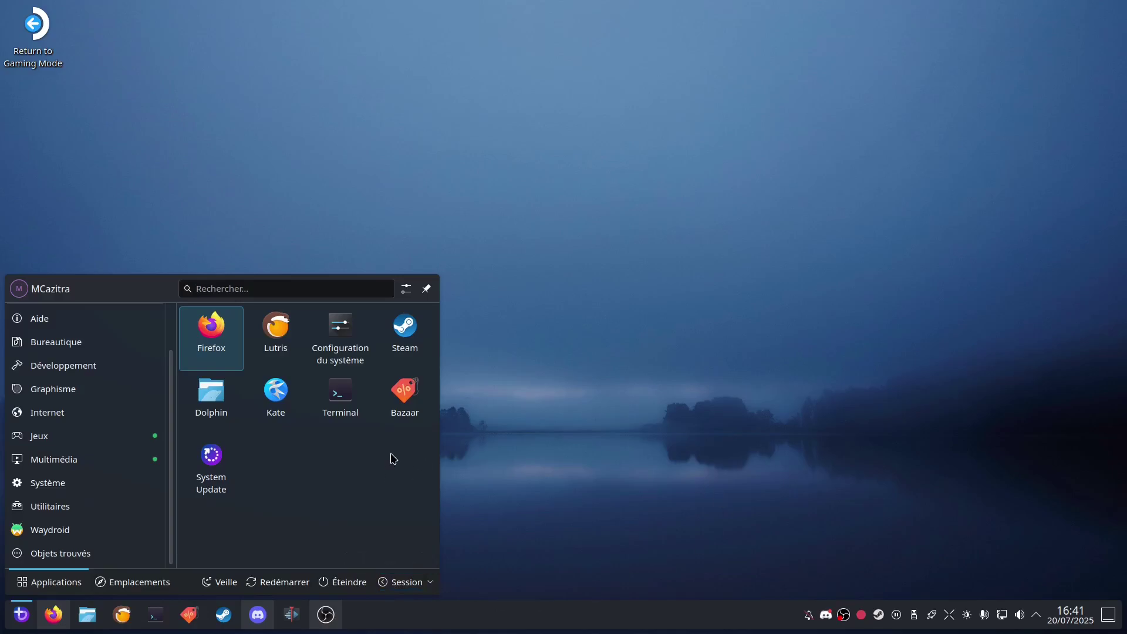
pyautogui.click(369, 335)
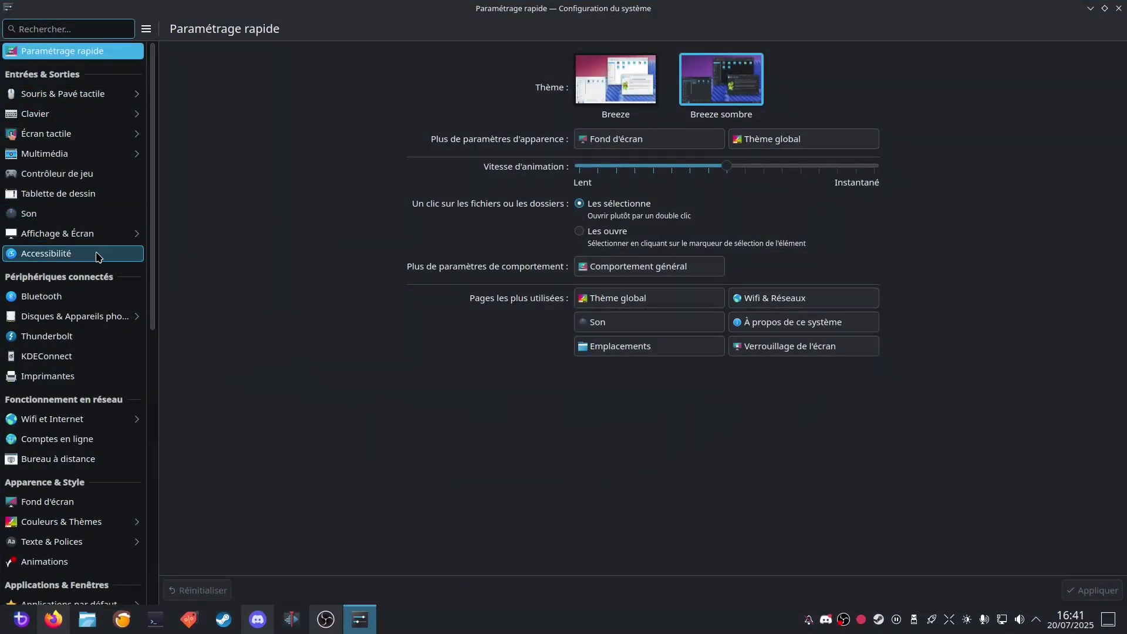
pyautogui.scroll(-4, 94, 264)
pyautogui.scroll(-5, 89, 270)
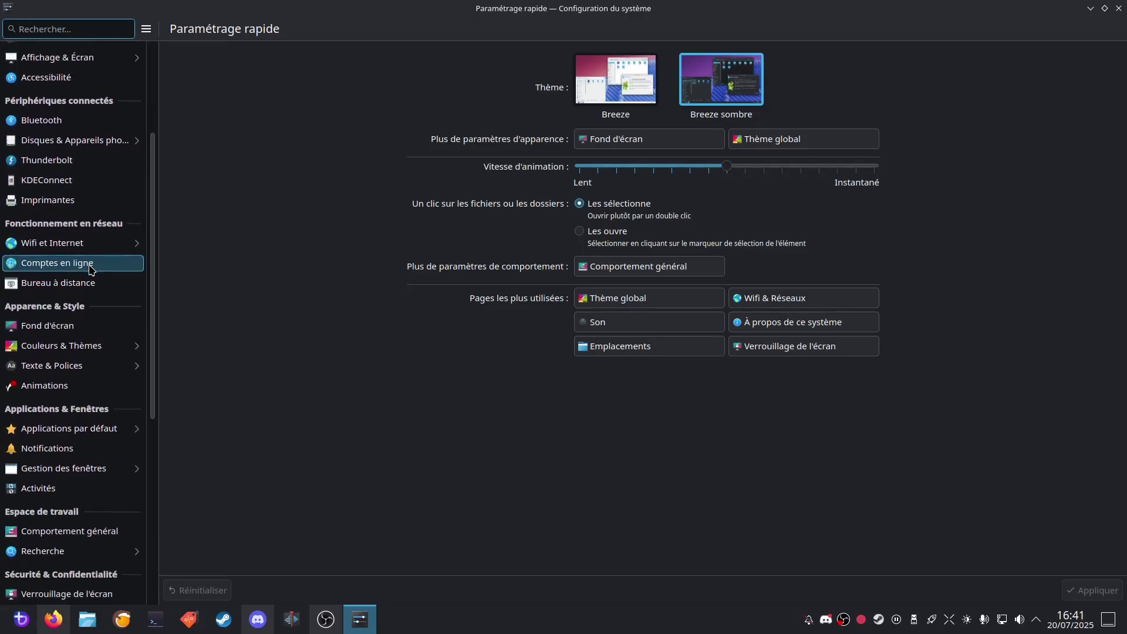
pyautogui.scroll(-6, 91, 270)
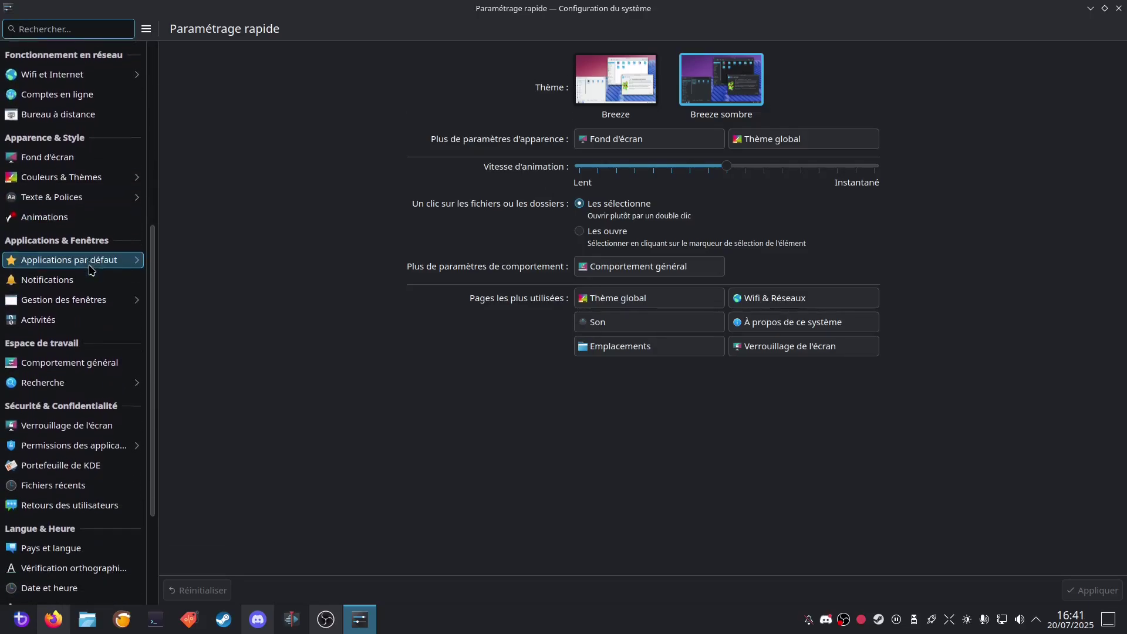
pyautogui.scroll(-1, 91, 269)
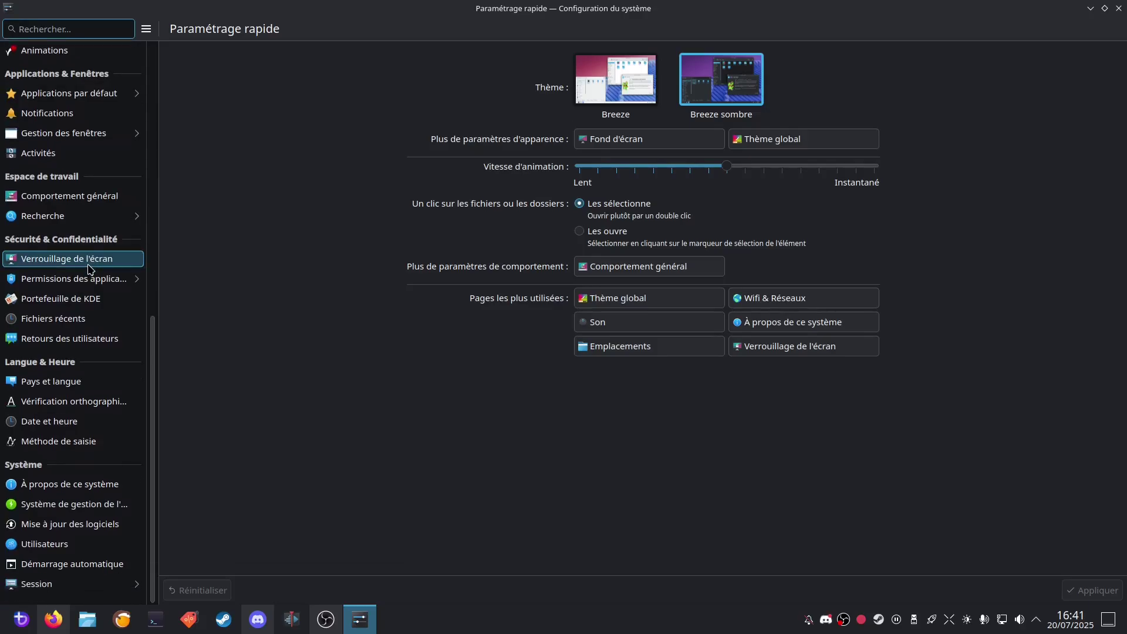
pyautogui.click(1117, 9)
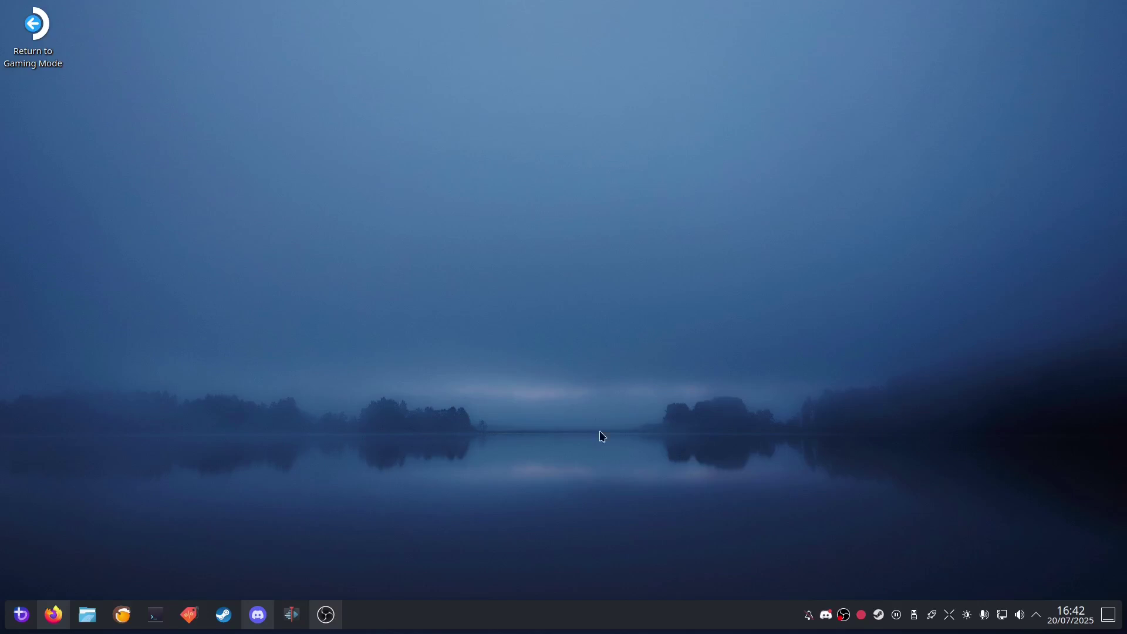
# Step: Browse the Utilitaires applications and launch the KCalc calculator
pyautogui.click(14, 621)
pyautogui.scroll(-2, 112, 497)
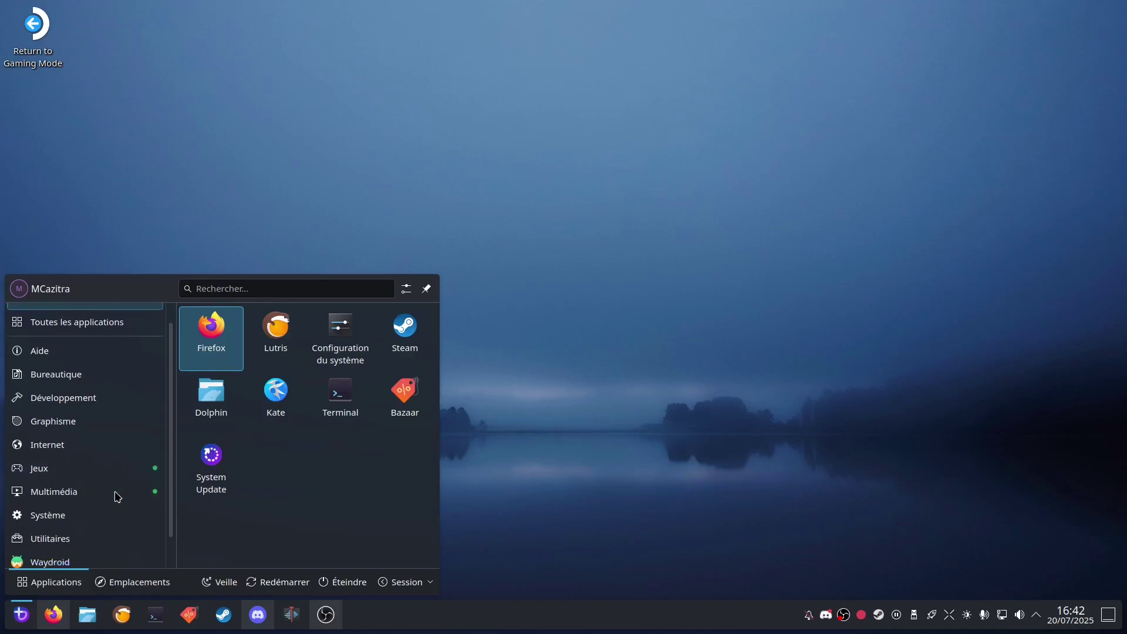
pyautogui.moveTo(89, 499)
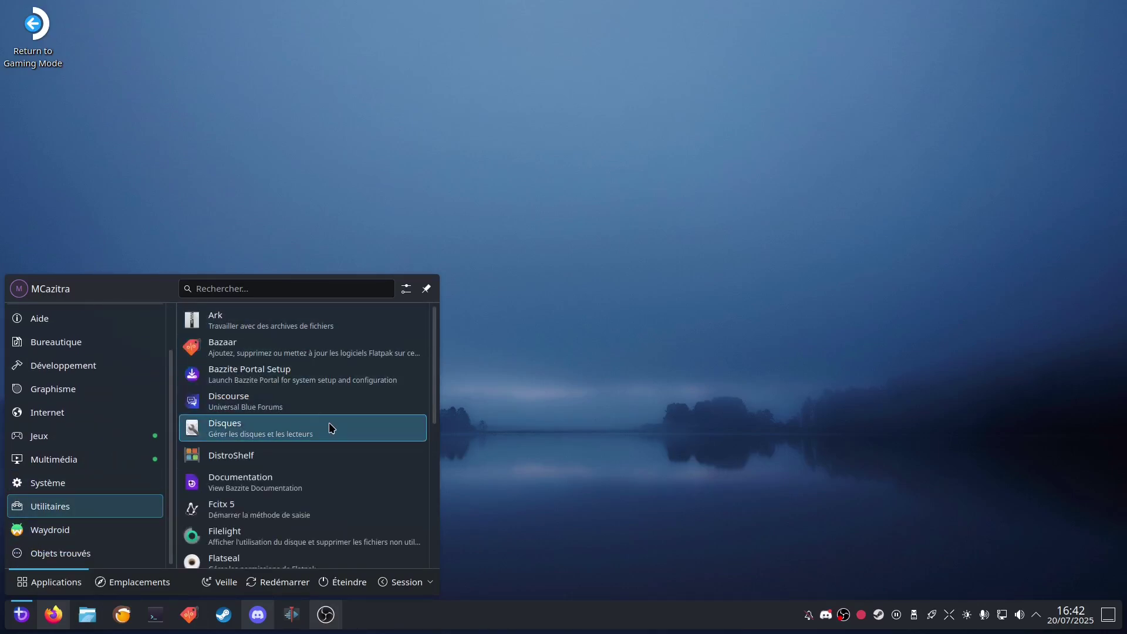
pyautogui.scroll(-2, 327, 378)
pyautogui.scroll(-5, 327, 381)
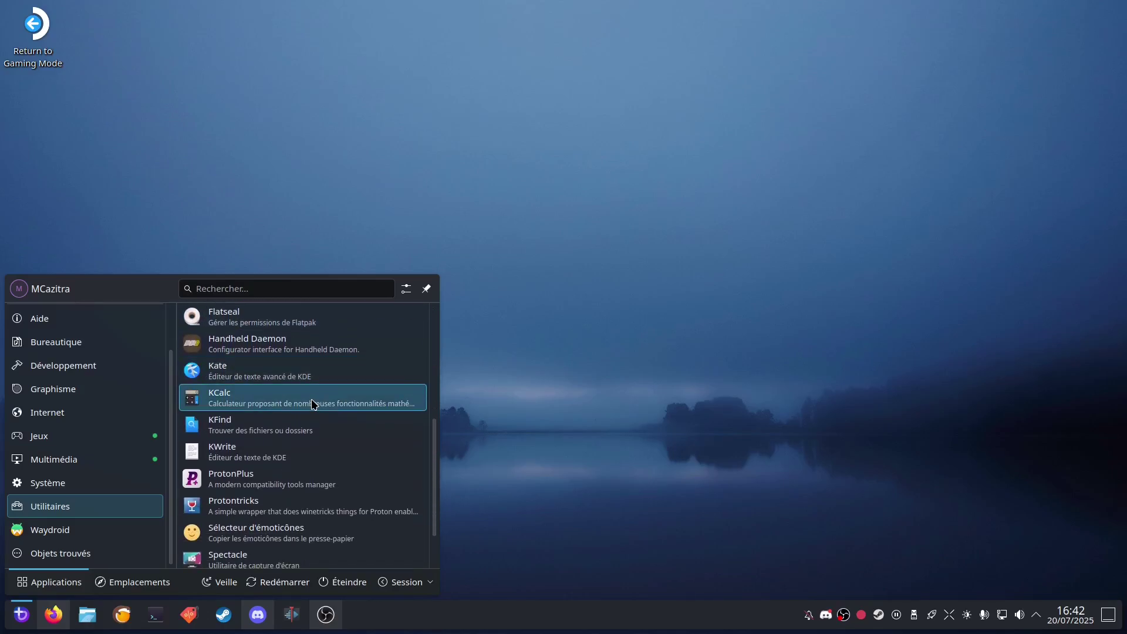
pyautogui.click(313, 404)
# Step: Move the KCalc window higher on the desktop, view its available calculator modes and close it
pyautogui.moveTo(493, 170); pyautogui.dragTo(520, 91)
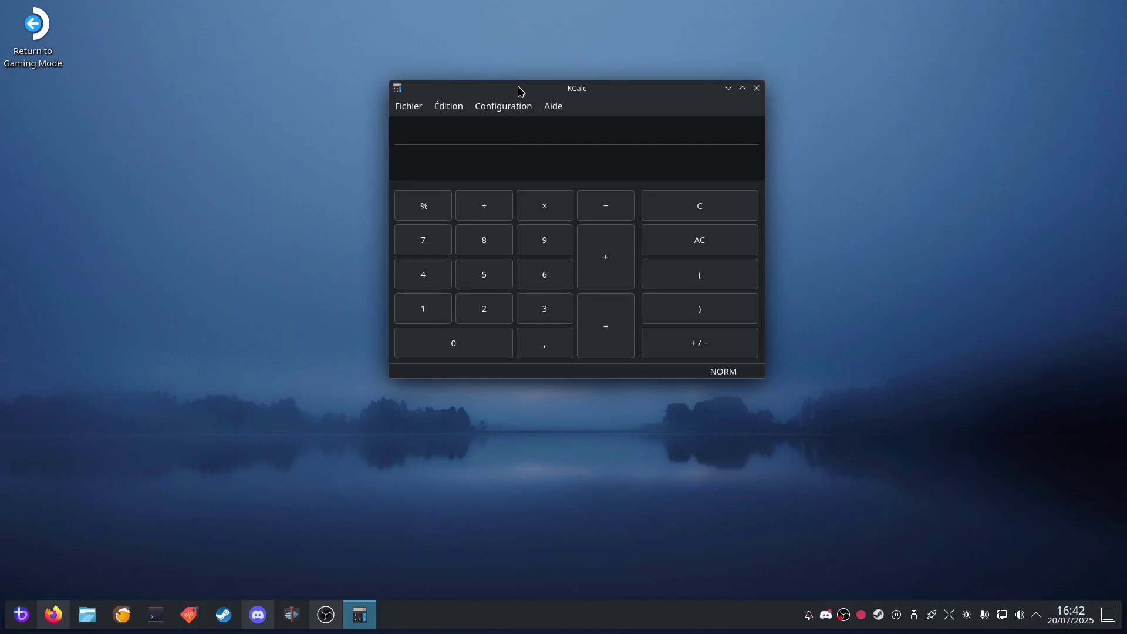
pyautogui.click(529, 103)
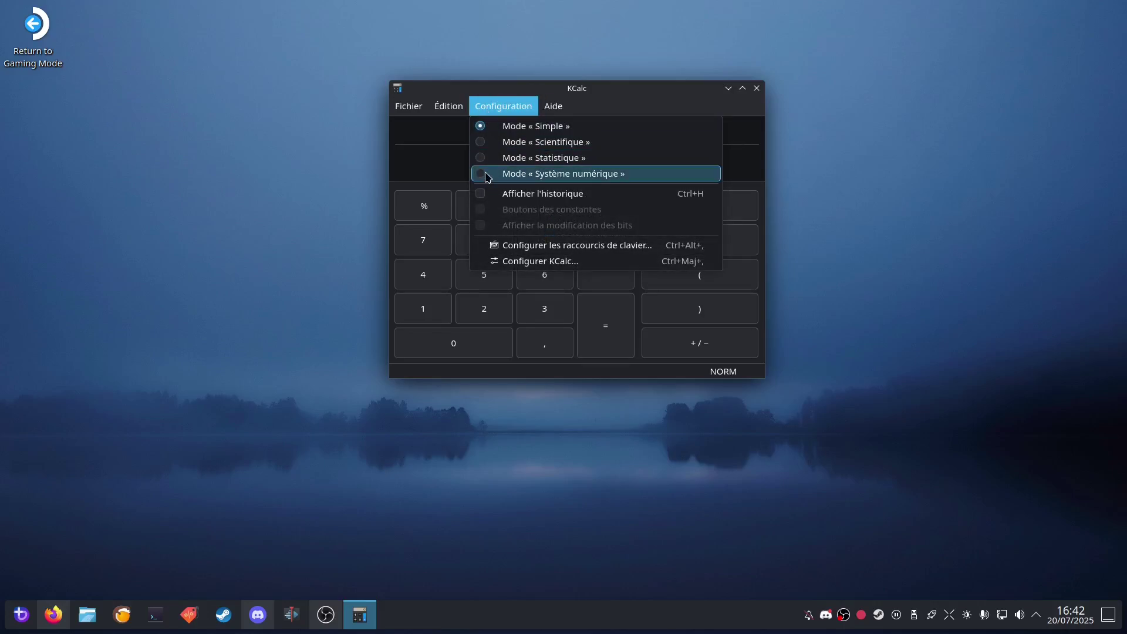
pyautogui.click(760, 90)
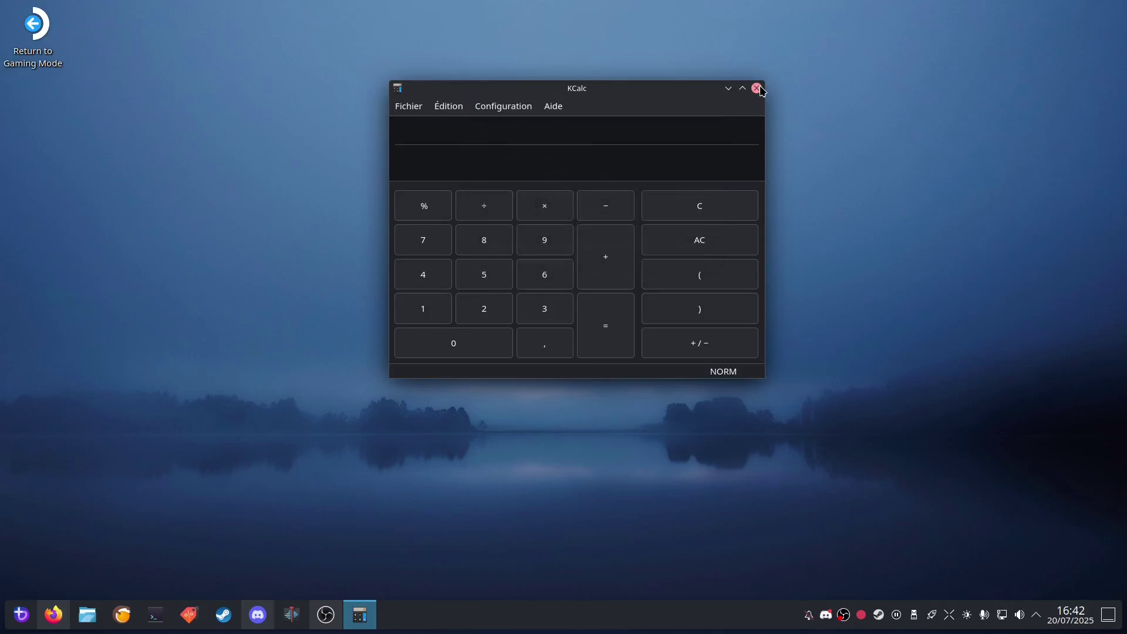
pyautogui.click(761, 87)
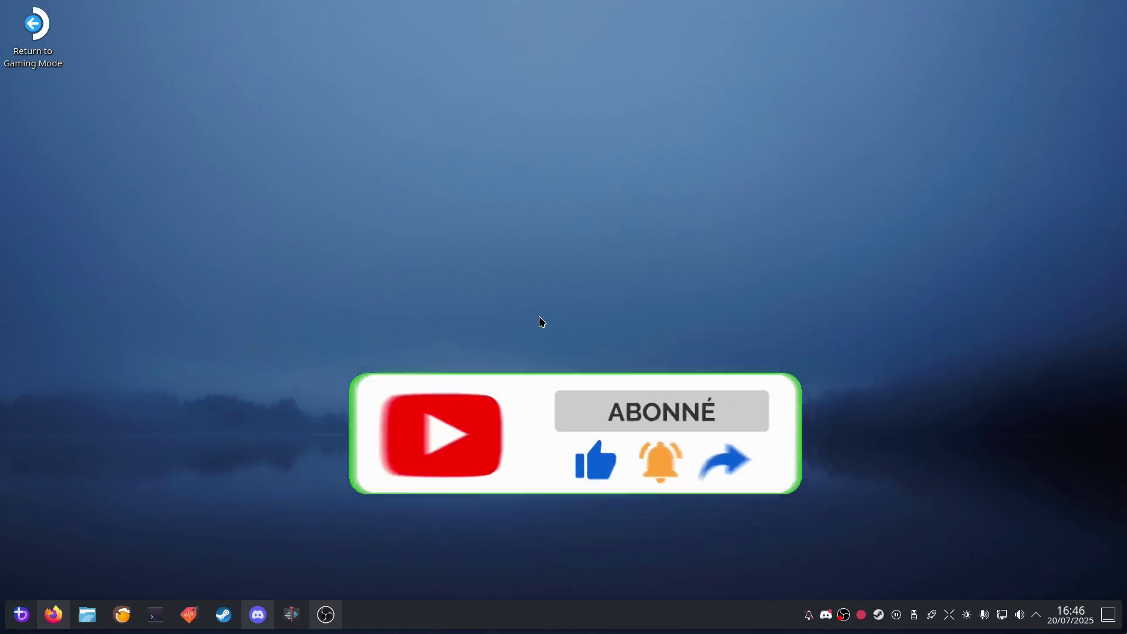
# Step: Switch to the OBS window
pyautogui.click(328, 623)
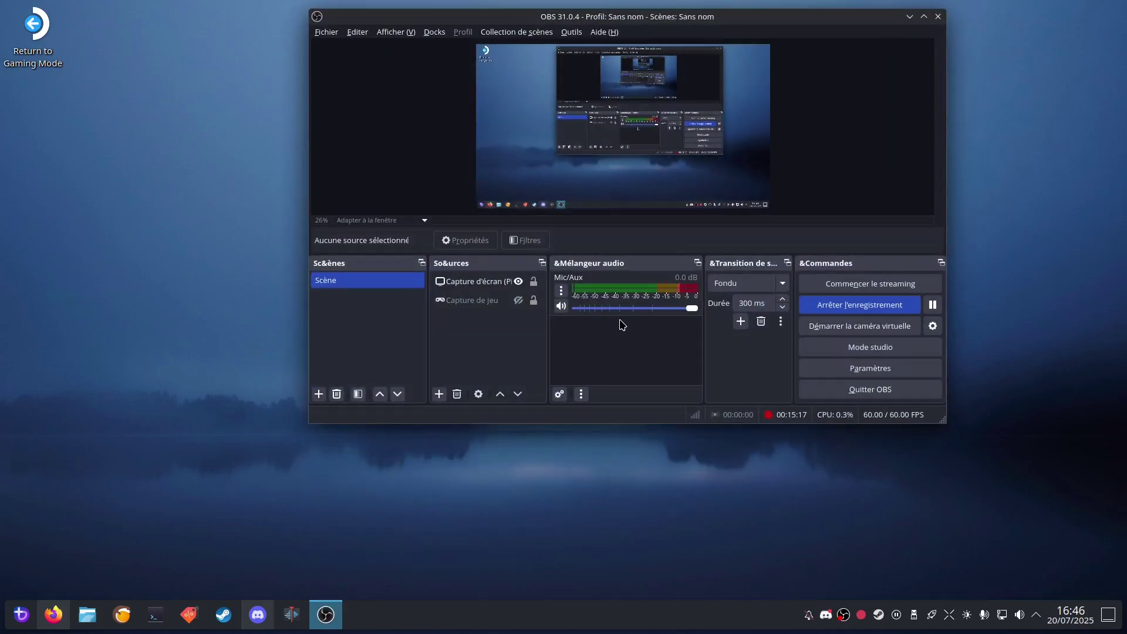